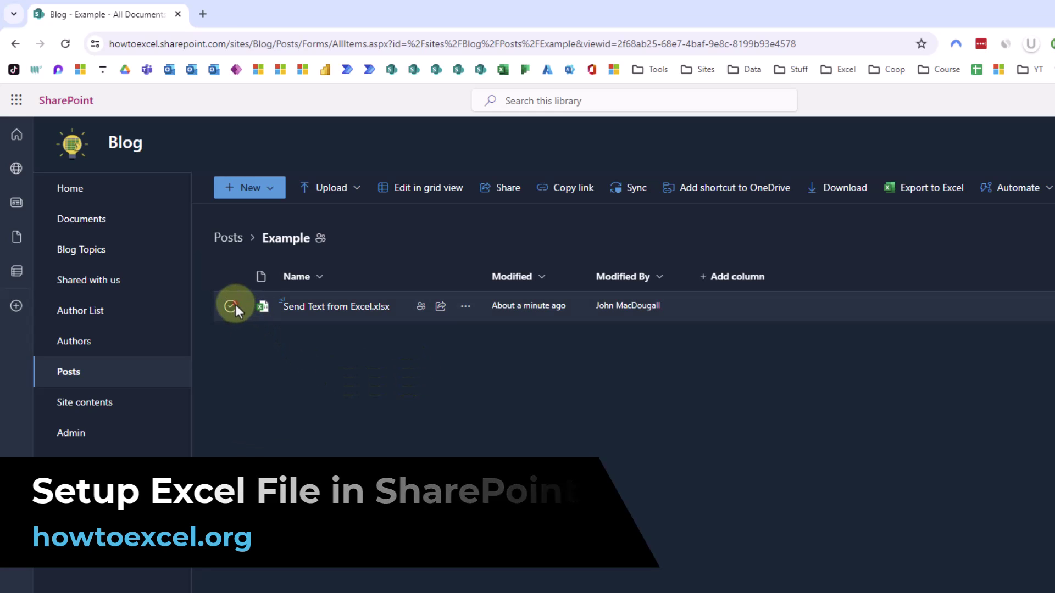
Open the workbook Send Text from Excel.xlsx from the Example folder in the desktop Excel app
left_click(234, 305)
left_click(426, 187)
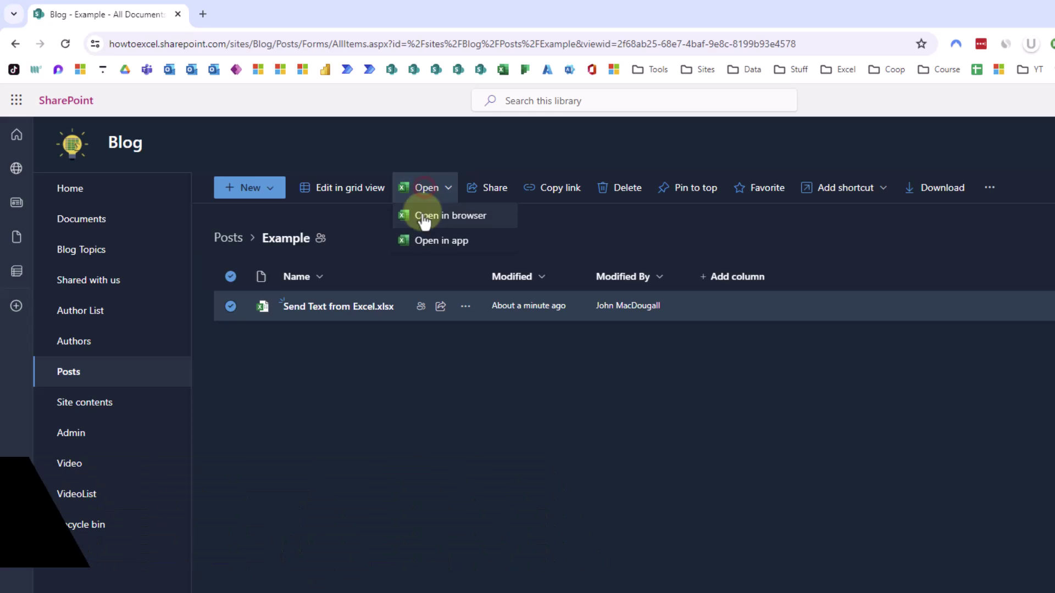
left_click(426, 243)
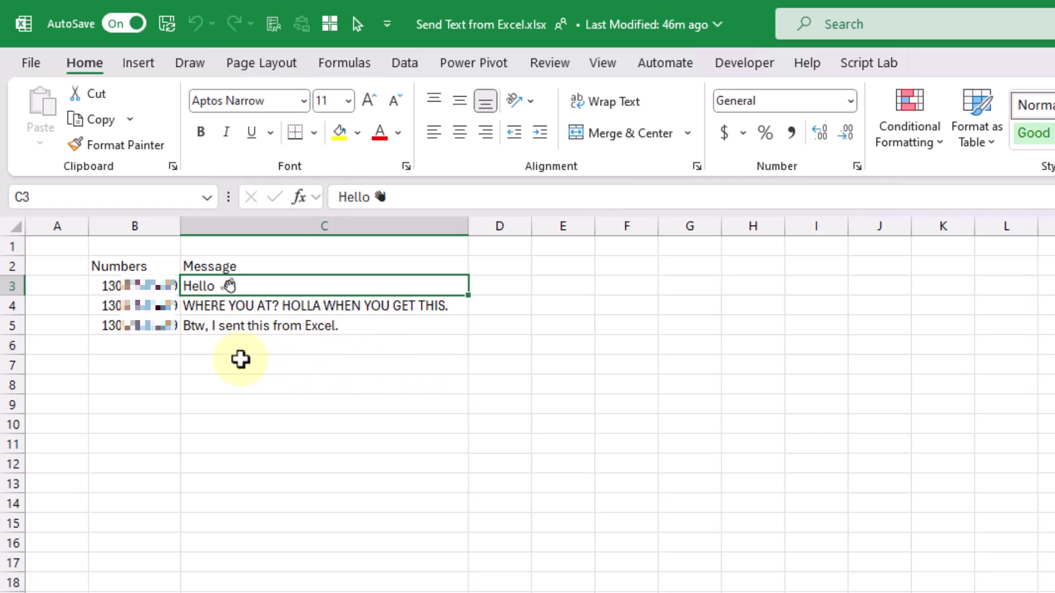
Convert the range B2:C5 with the Numbers and Message columns into a table with headers
left_click_drag(157, 265, 296, 327)
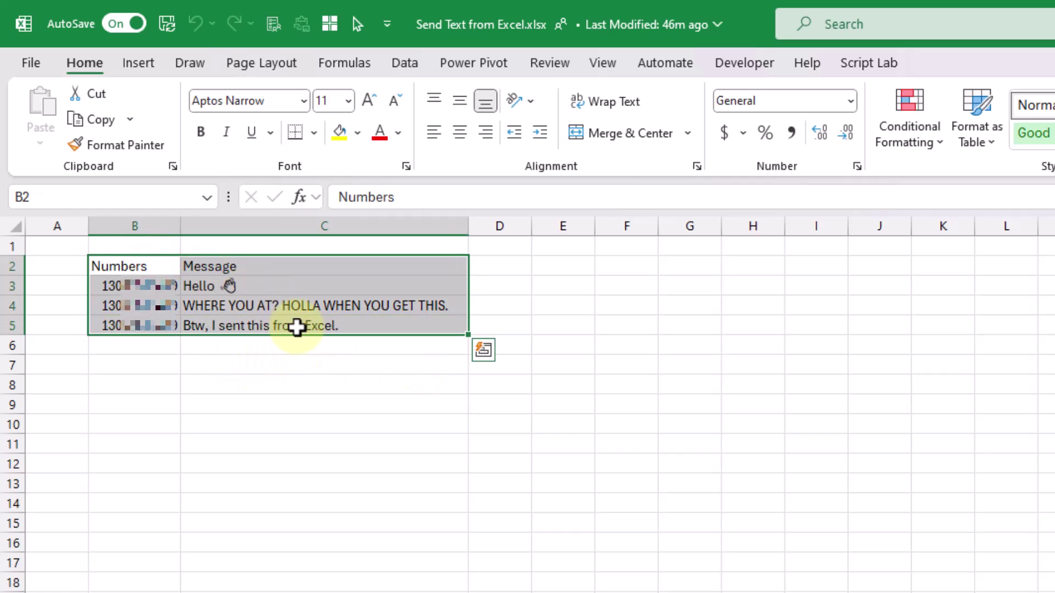
left_click(140, 67)
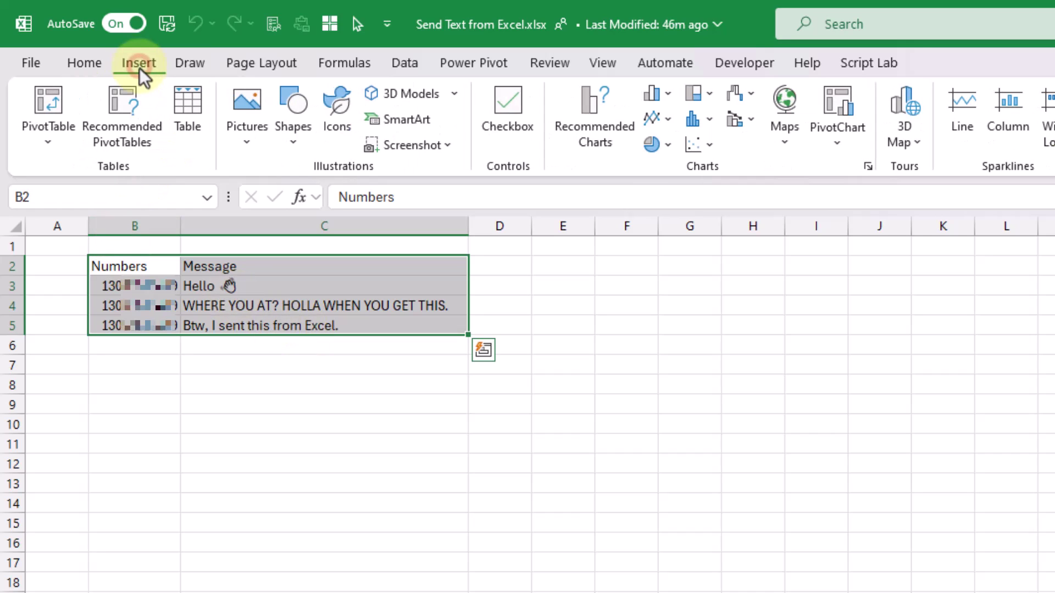
left_click(190, 106)
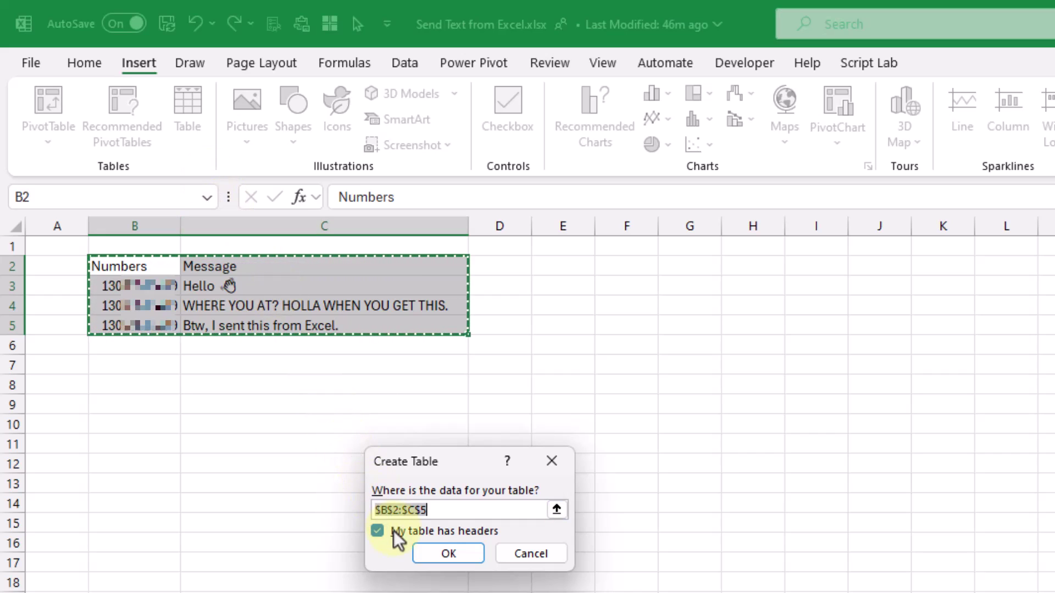
left_click(438, 551)
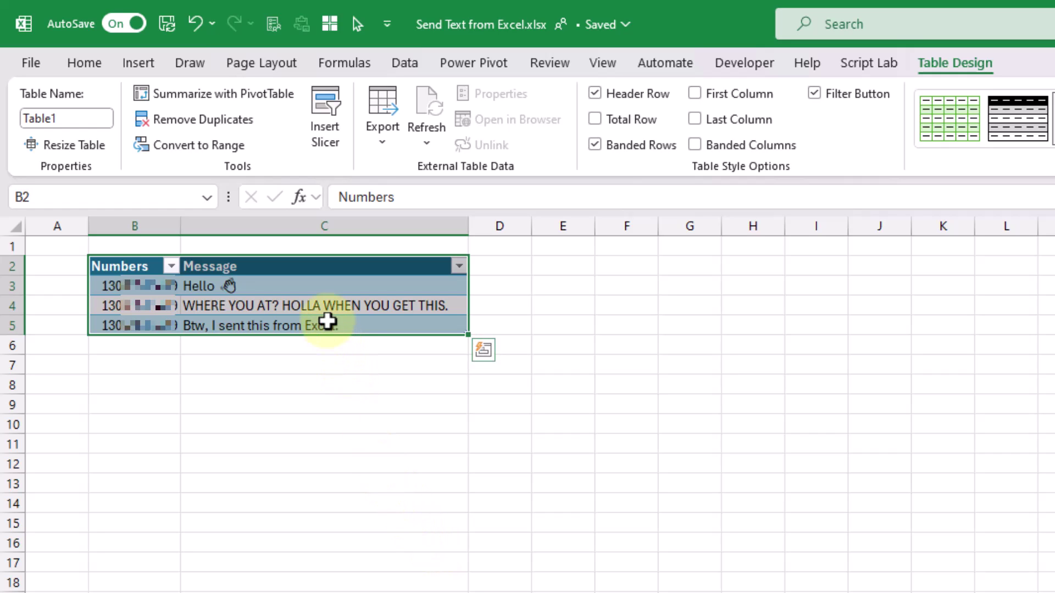
Rename the new table as SendTexts and select its first message cell, C3
left_click(943, 74)
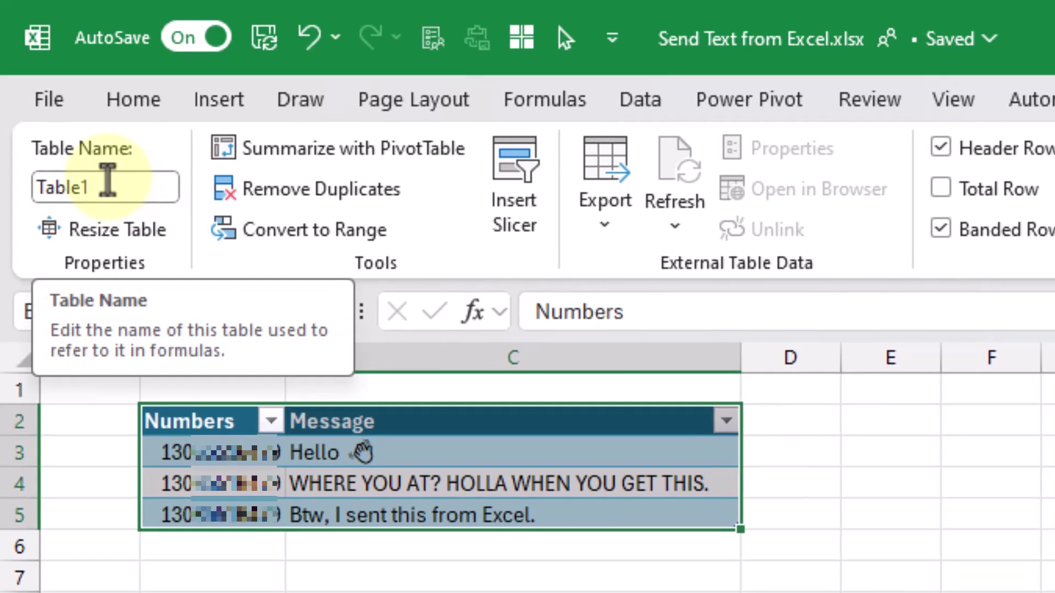
left_click(108, 184)
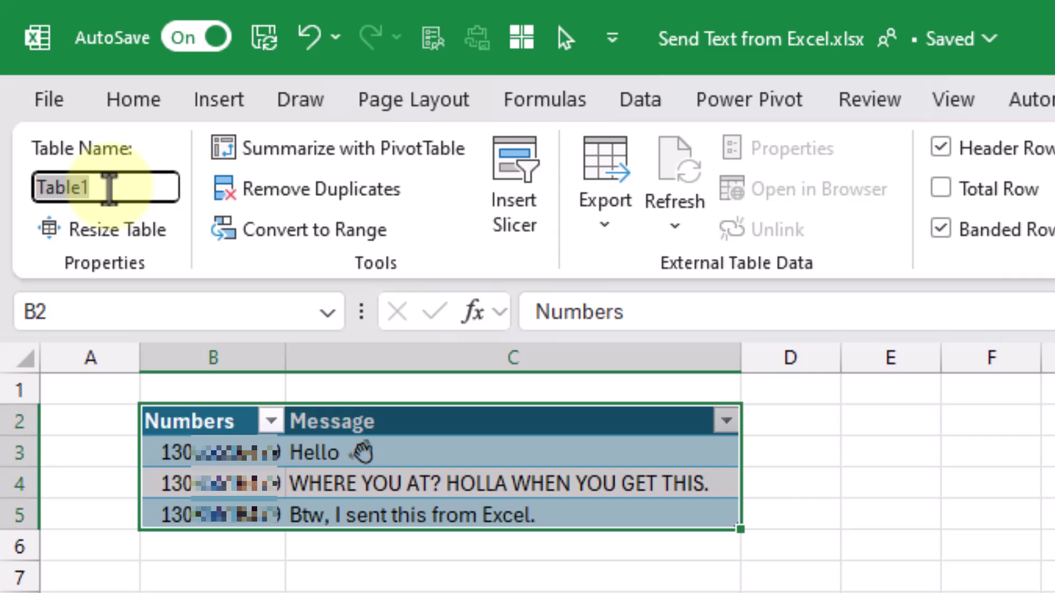
type("SendTexts")
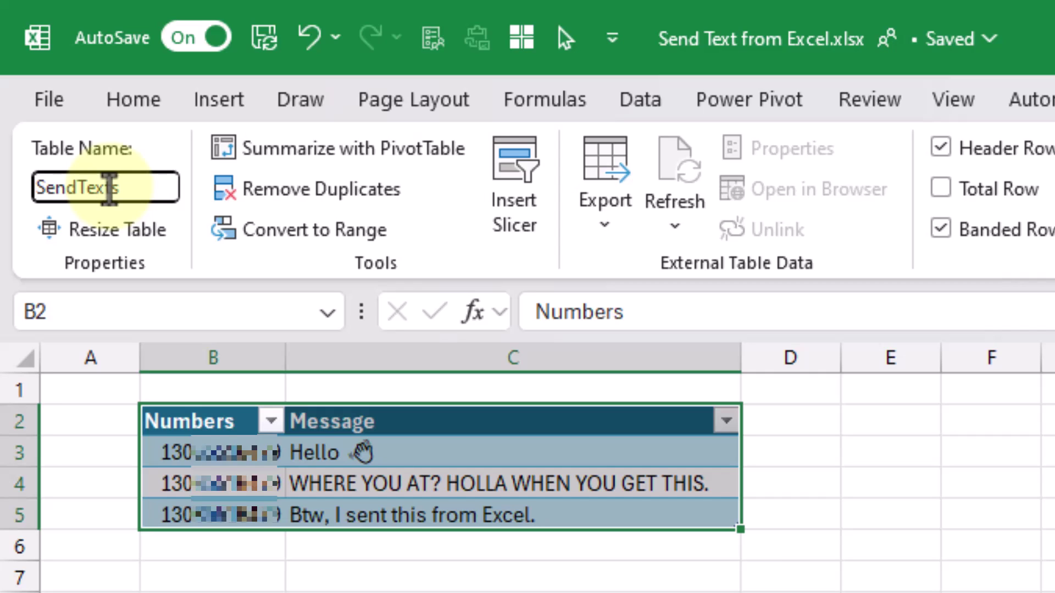
key("Return")
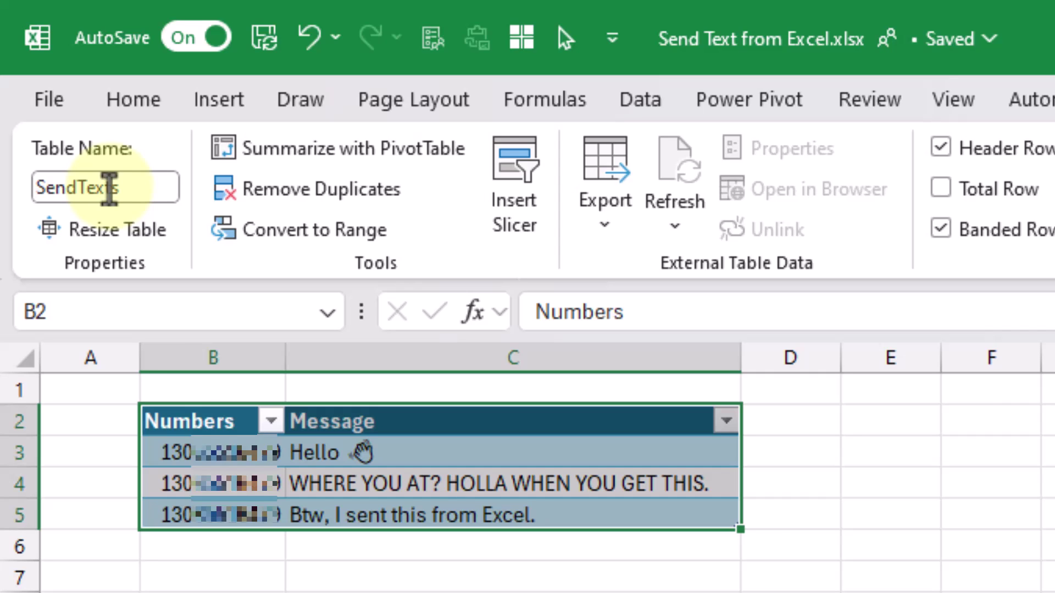
left_click(521, 460)
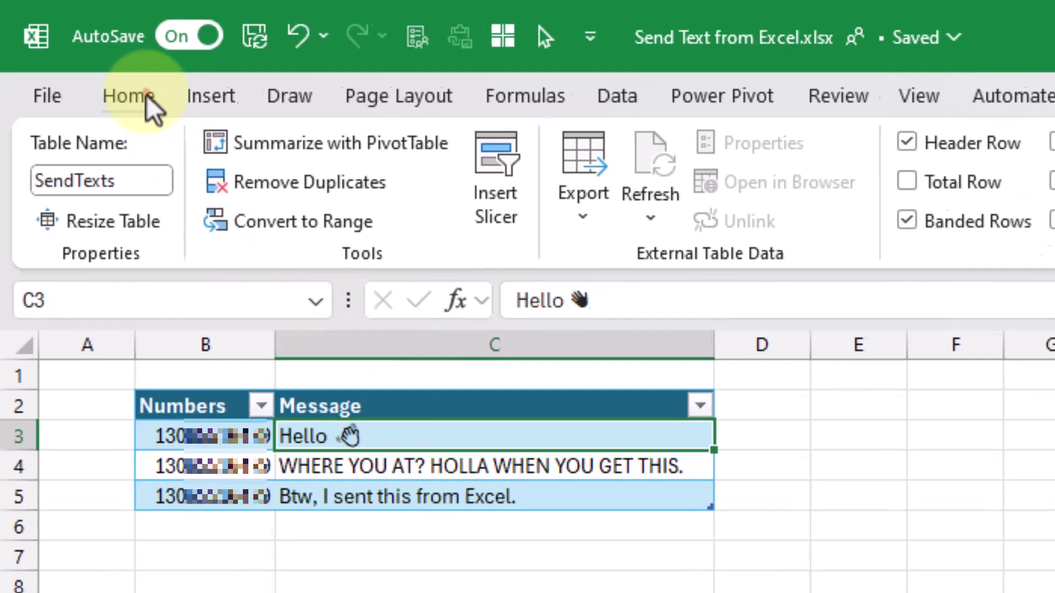
Search the Office Add-ins store for "power automate" and add Microsoft Power Automate for Excel, accepting its license terms
left_click(134, 100)
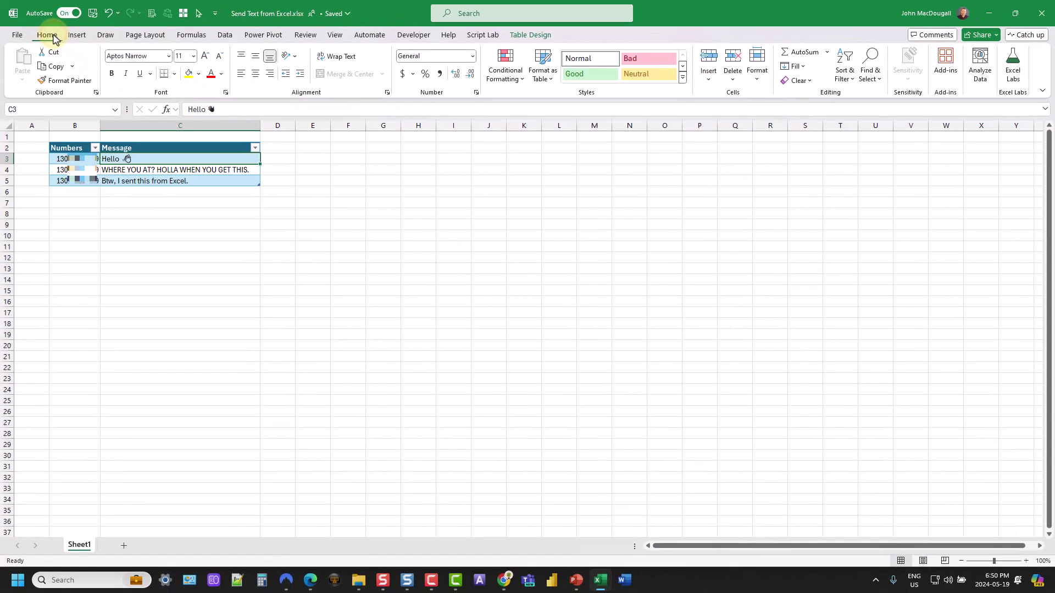
left_click(943, 66)
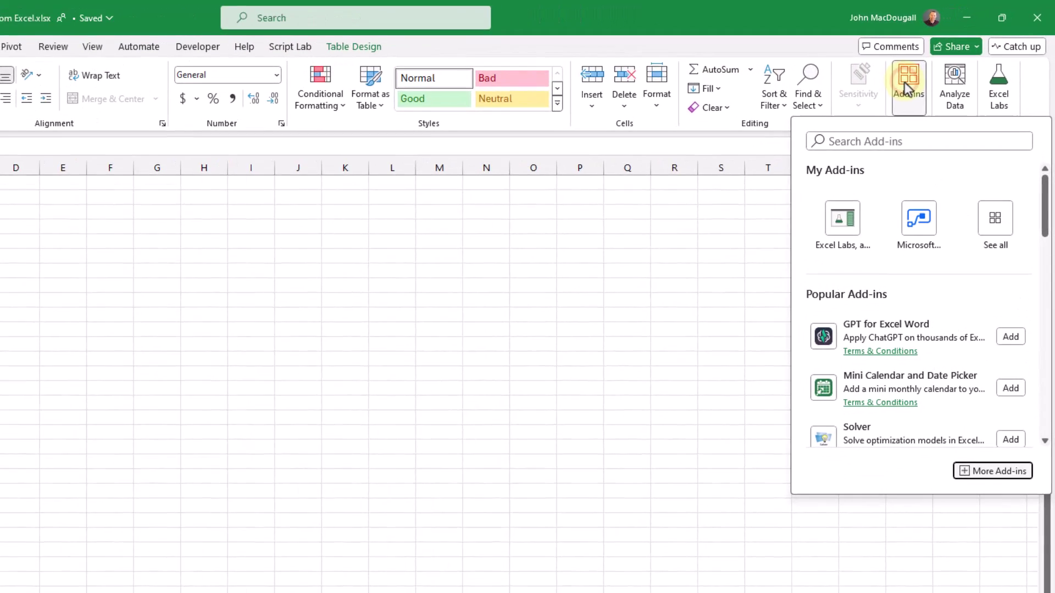
left_click(965, 493)
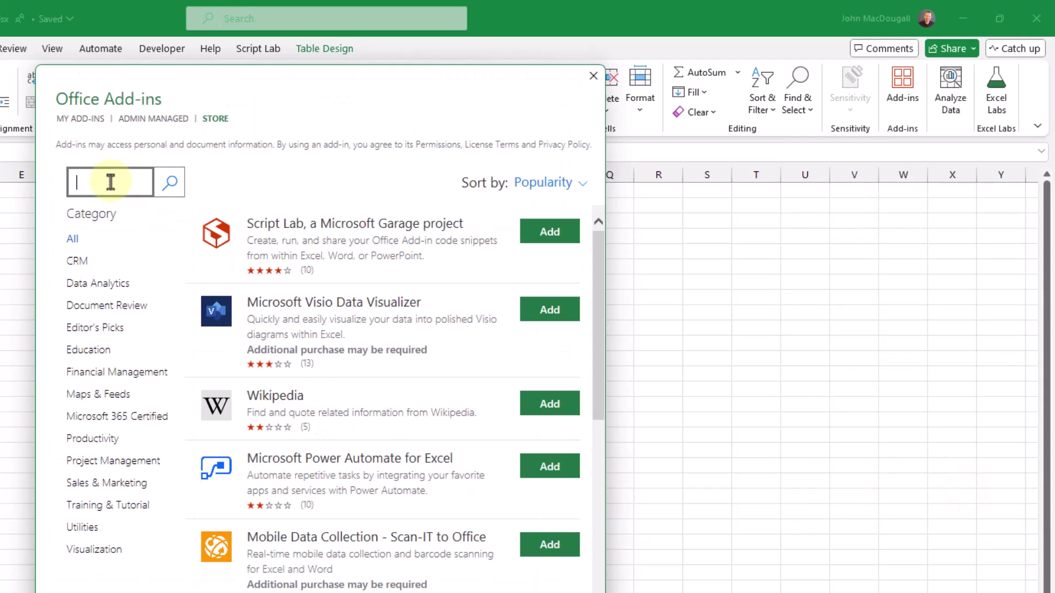
type("po")
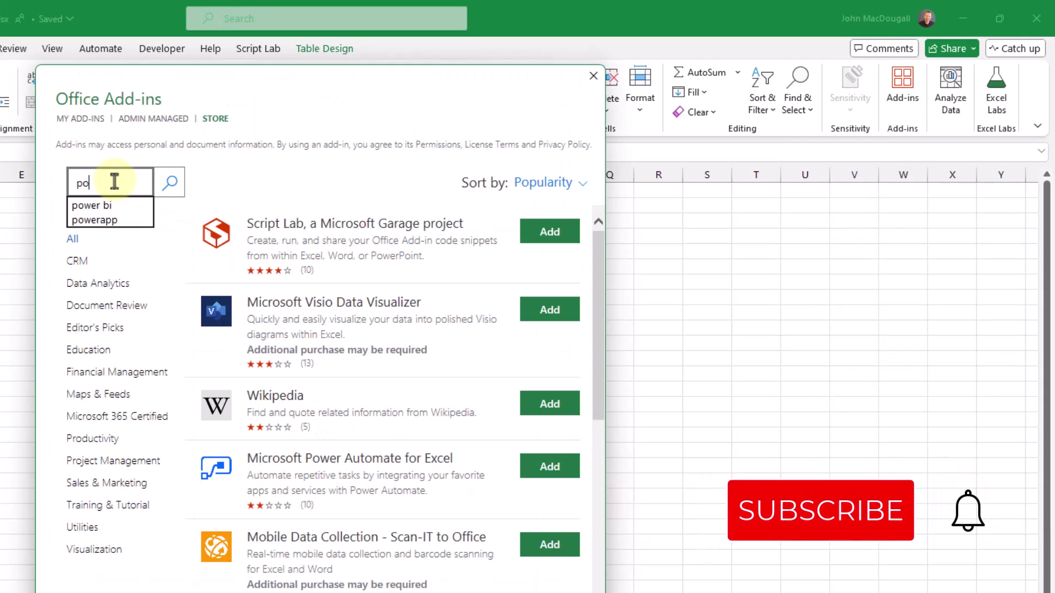
type("wer automate")
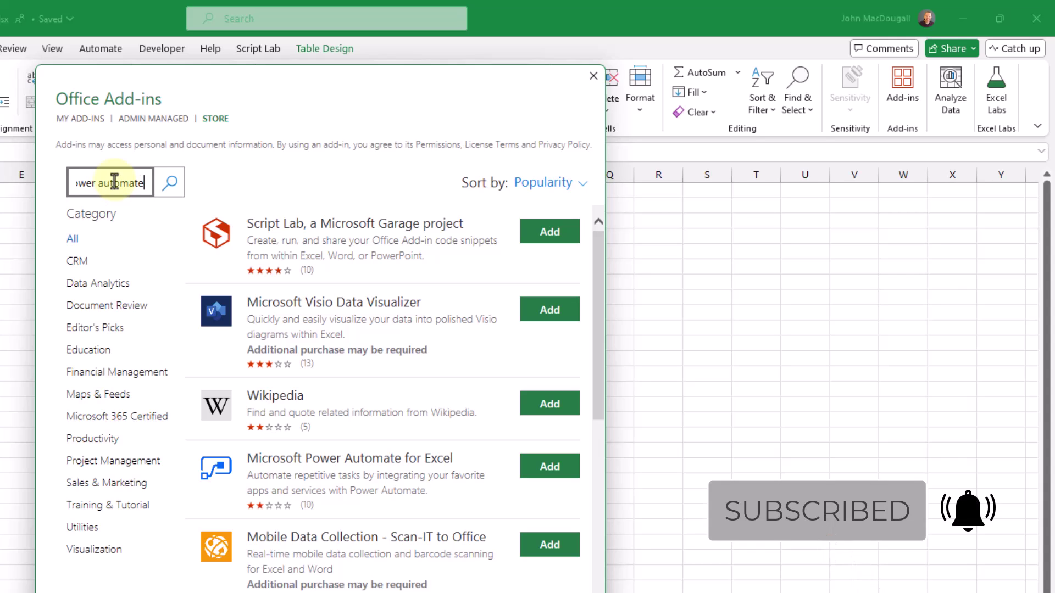
key("Return")
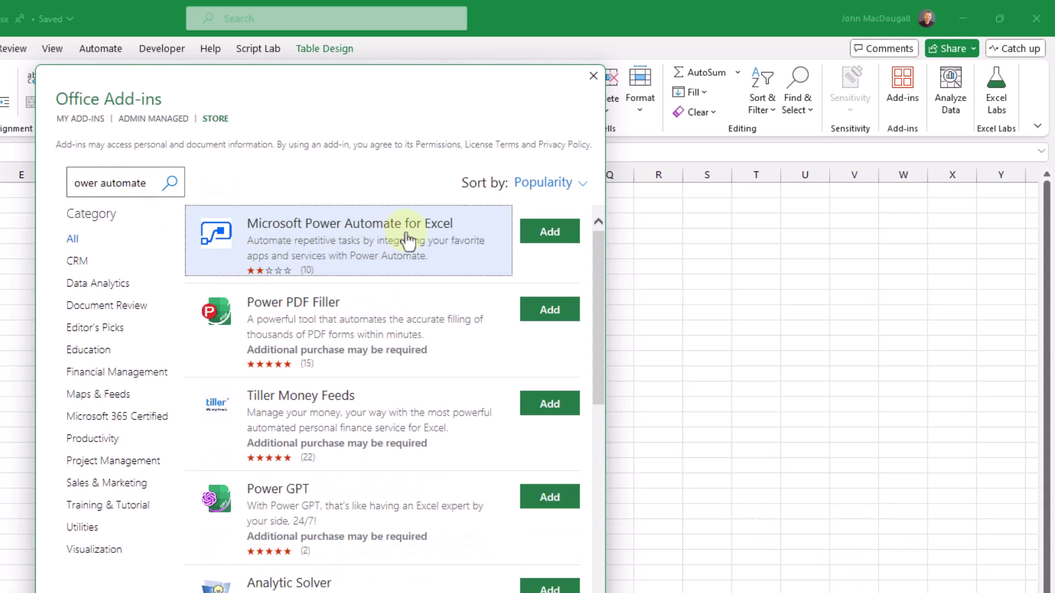
left_click(549, 231)
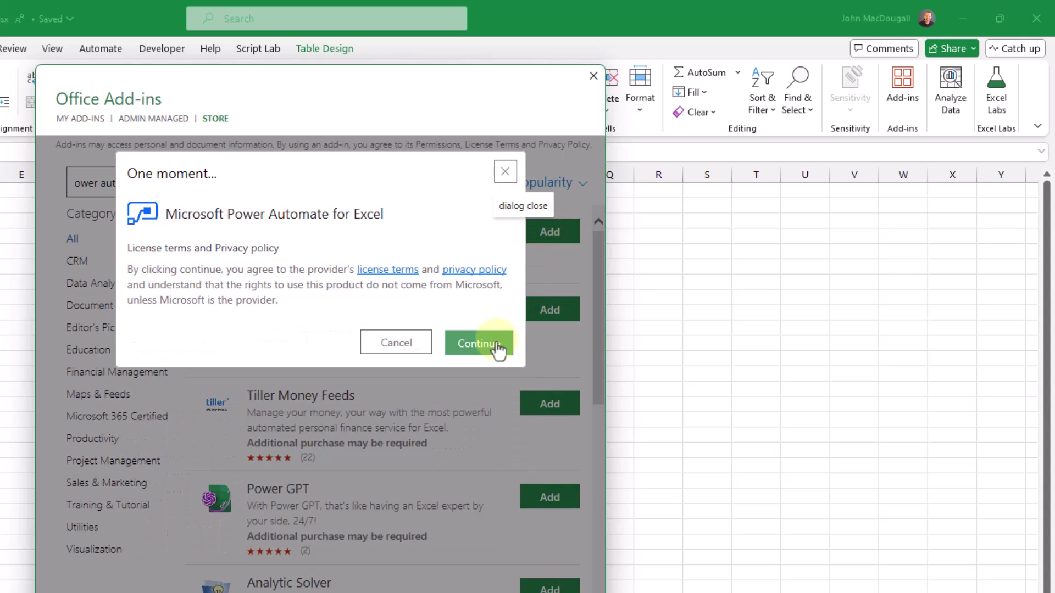
left_click(496, 345)
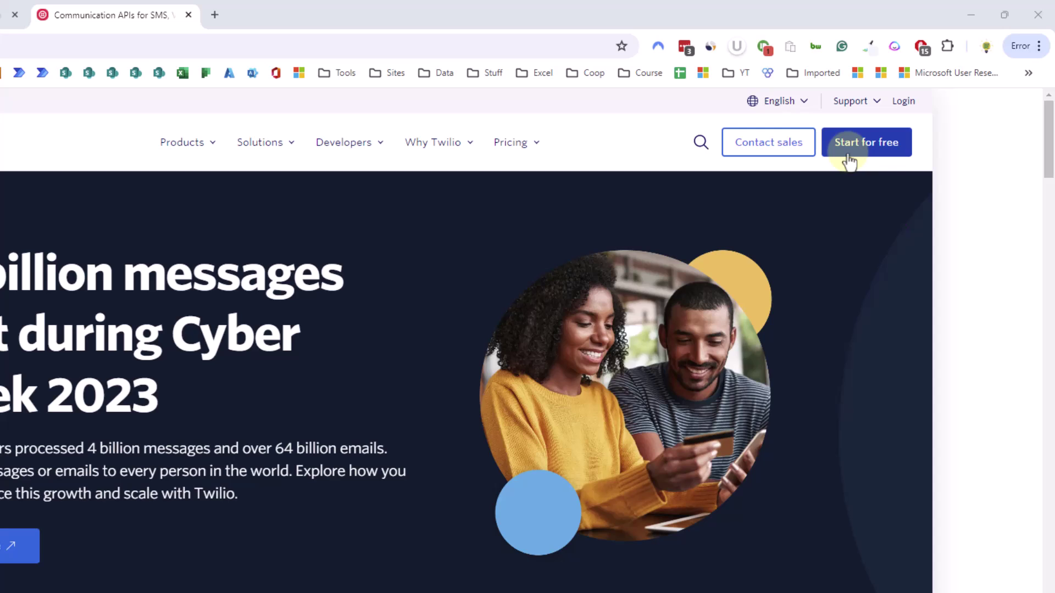
Log in to the Twilio website with the existing Google account
left_click(900, 105)
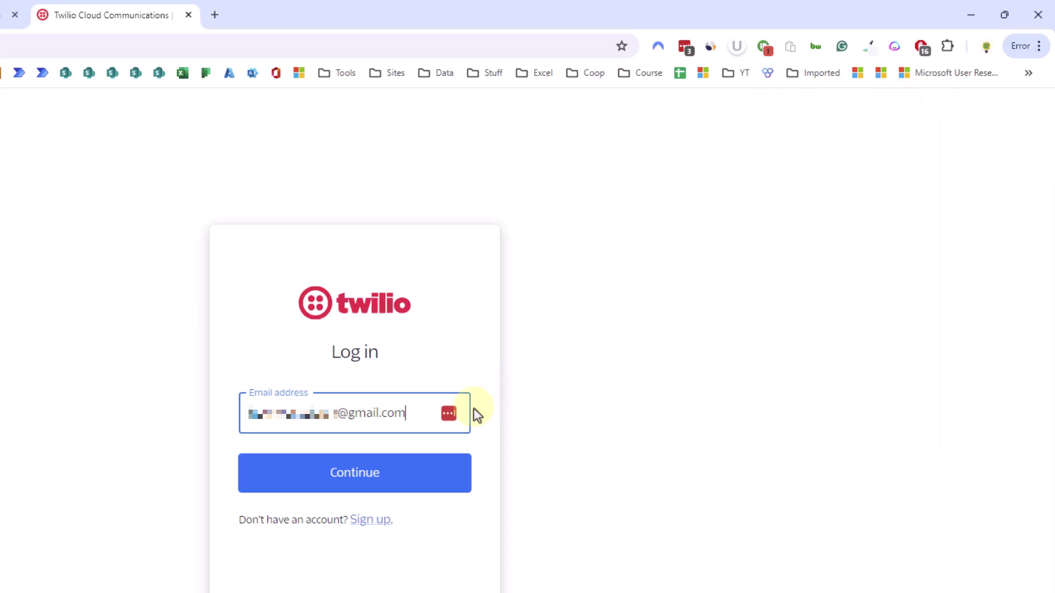
left_click(373, 474)
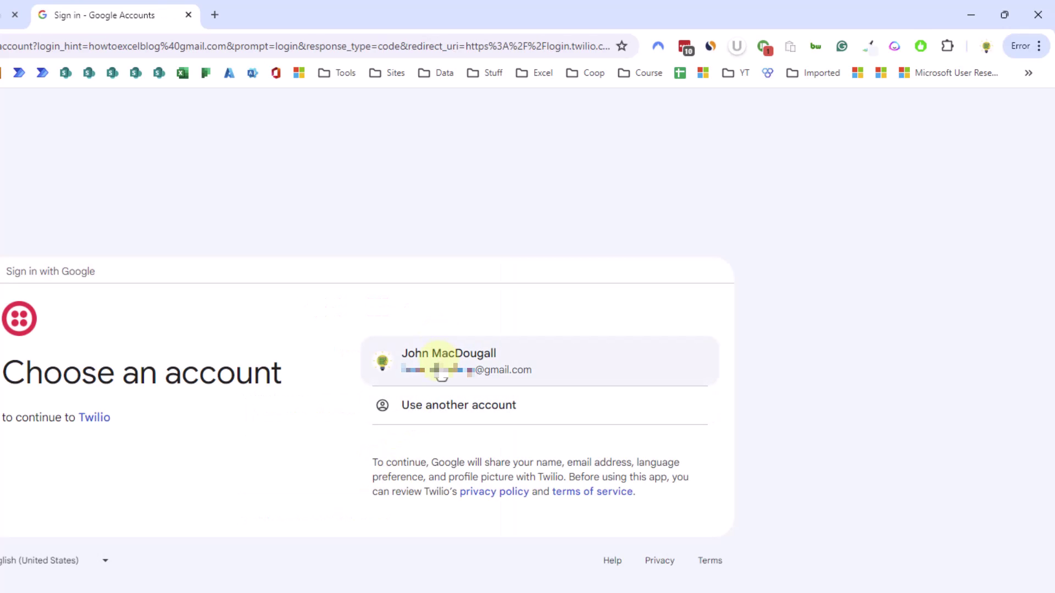
left_click(440, 358)
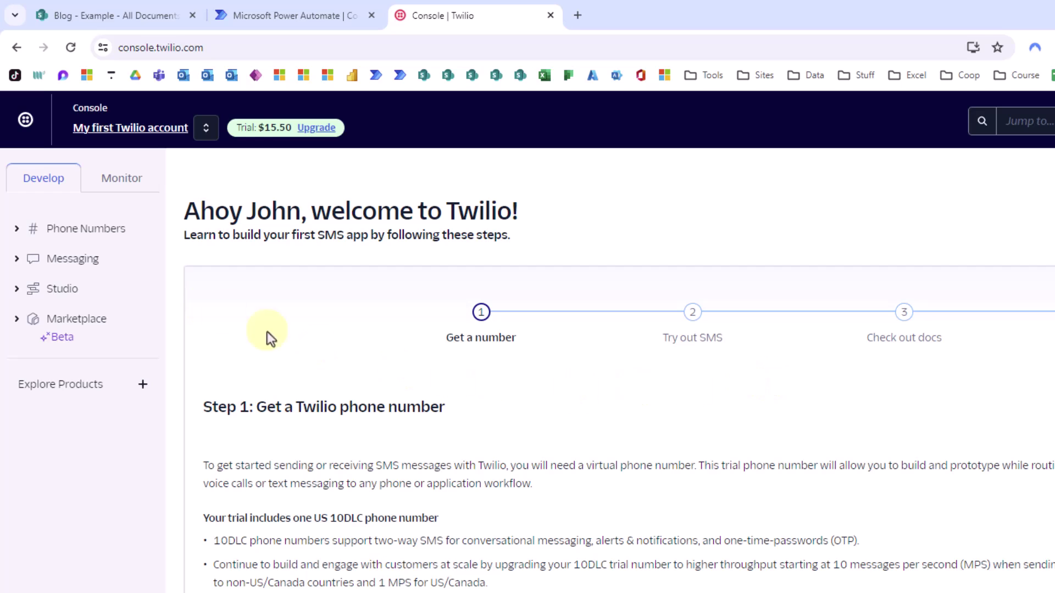
Open Twilio's Buy a Number page, set the country to Canada and keep the SMS capability selected
left_click(76, 233)
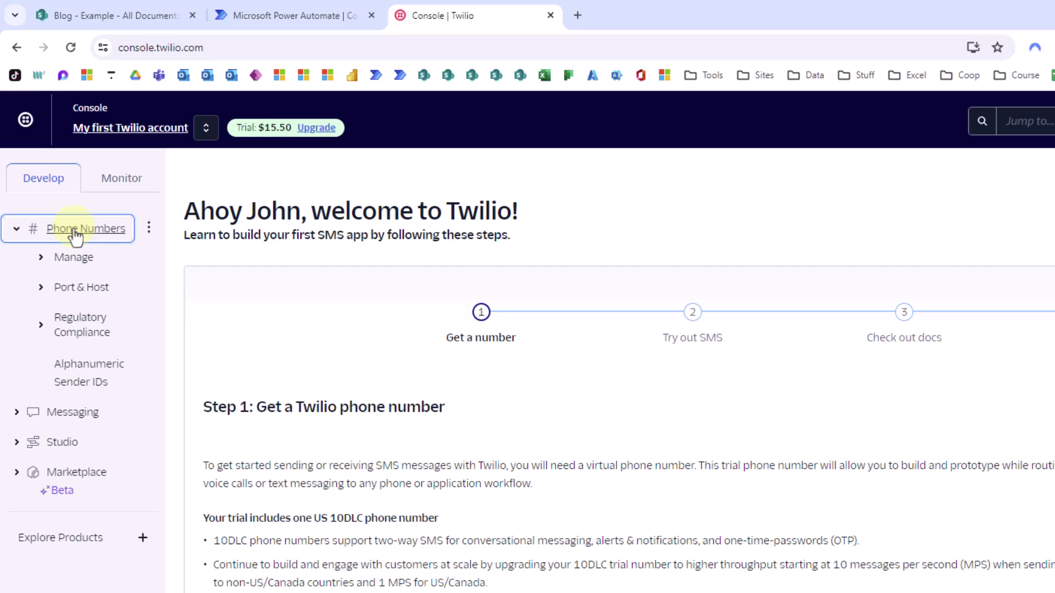
left_click(74, 259)
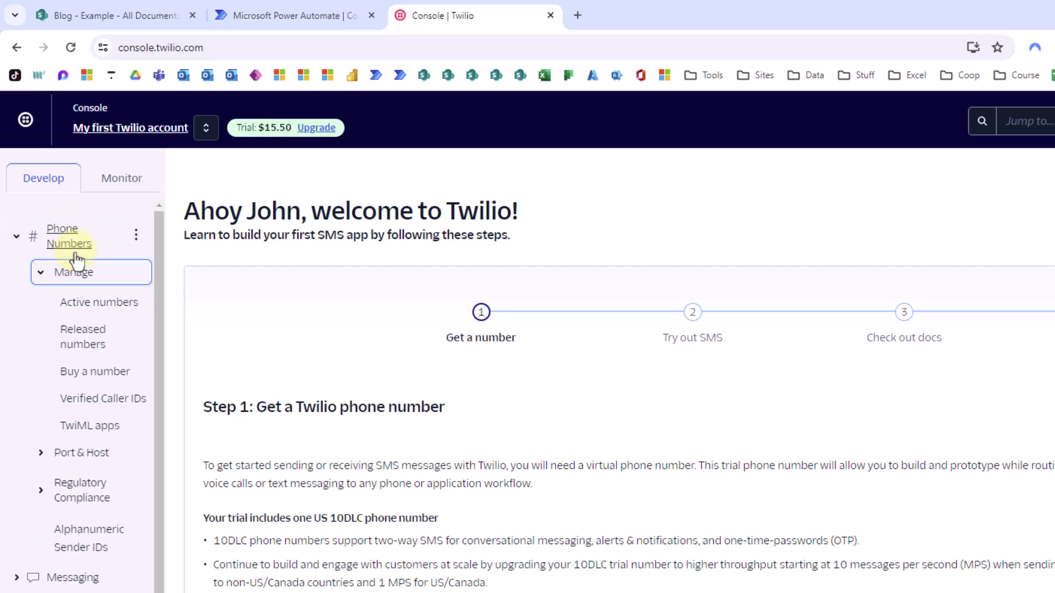
left_click(94, 372)
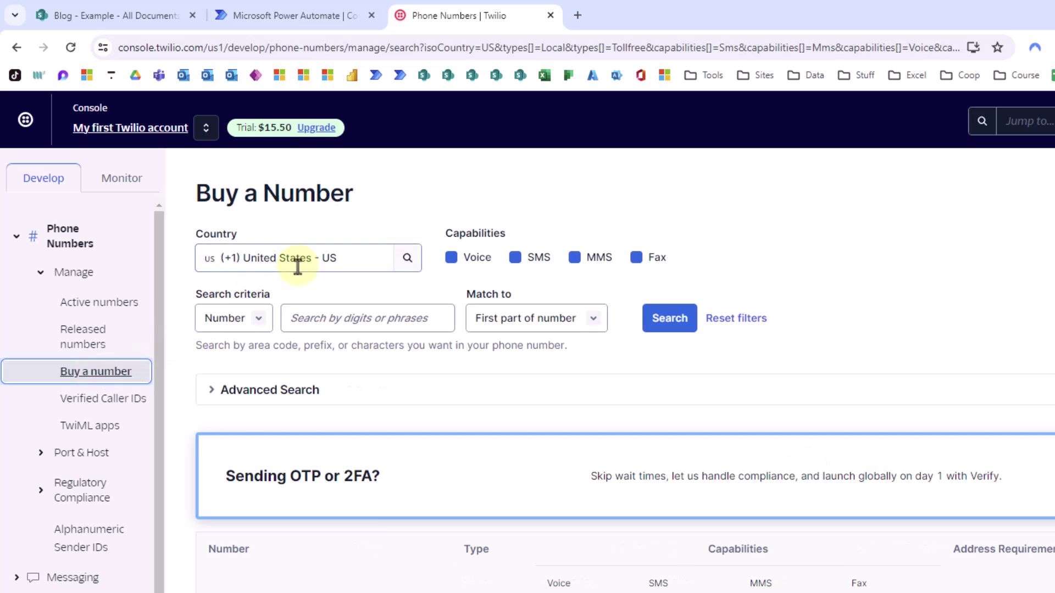
left_click(381, 254)
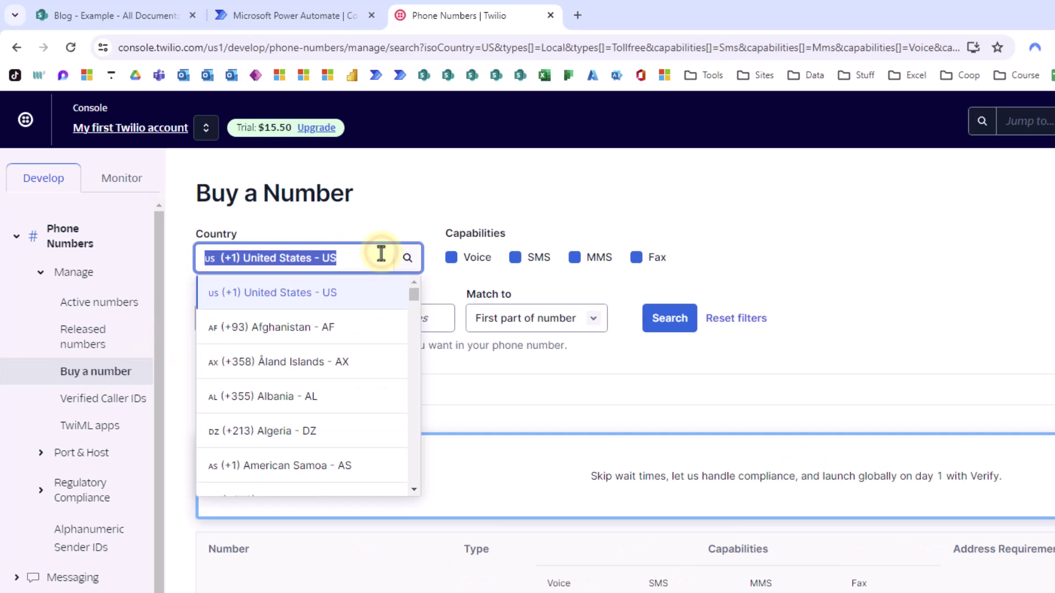
type("can")
left_click(327, 328)
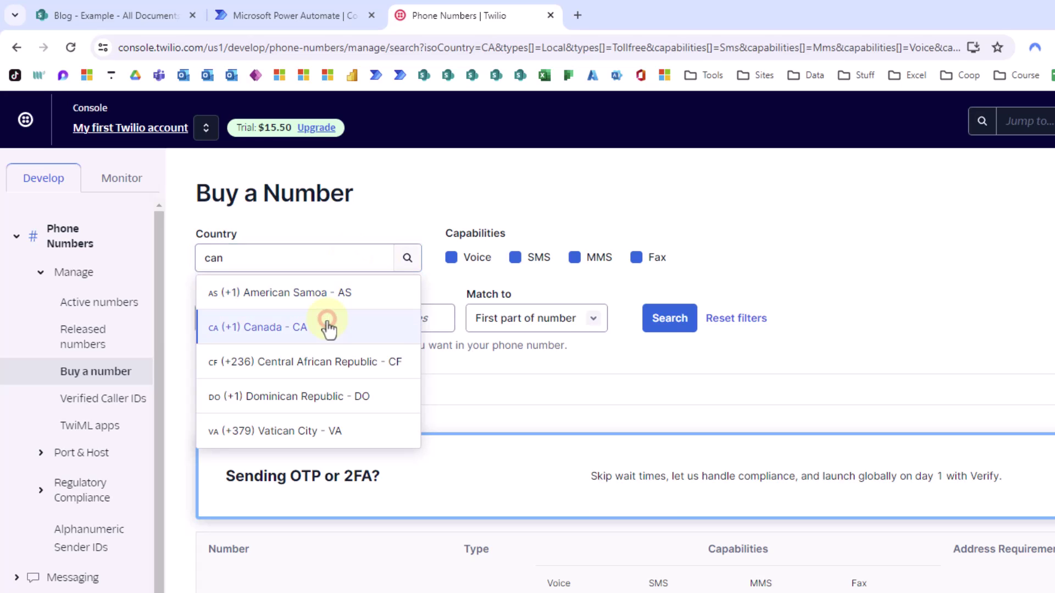
left_click(515, 258)
left_click(515, 259)
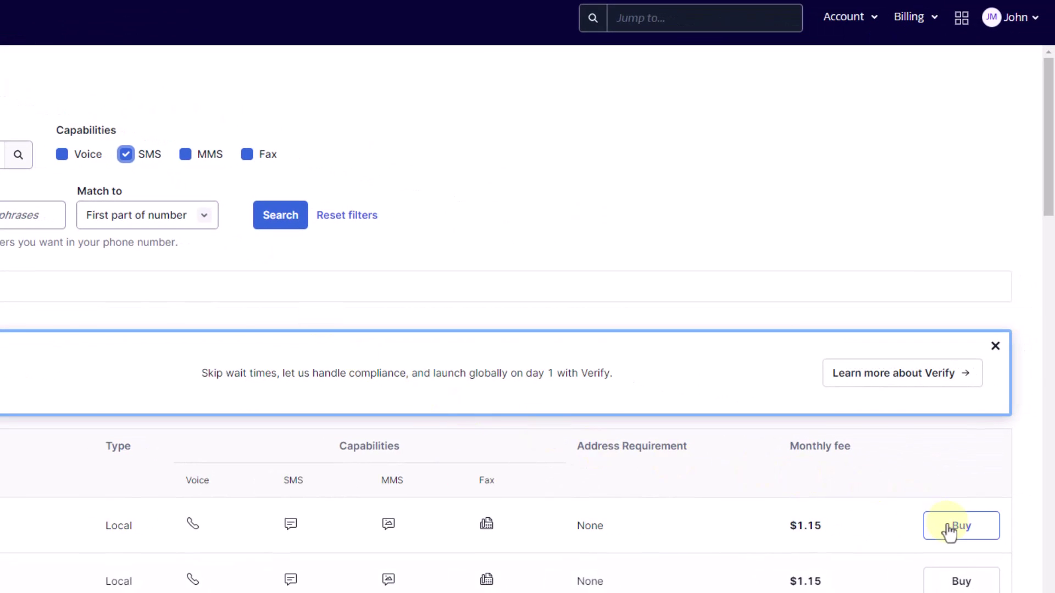
Buy the first listed Canadian phone number, agreeing to the emergency calling terms, and open its properties
left_click(949, 529)
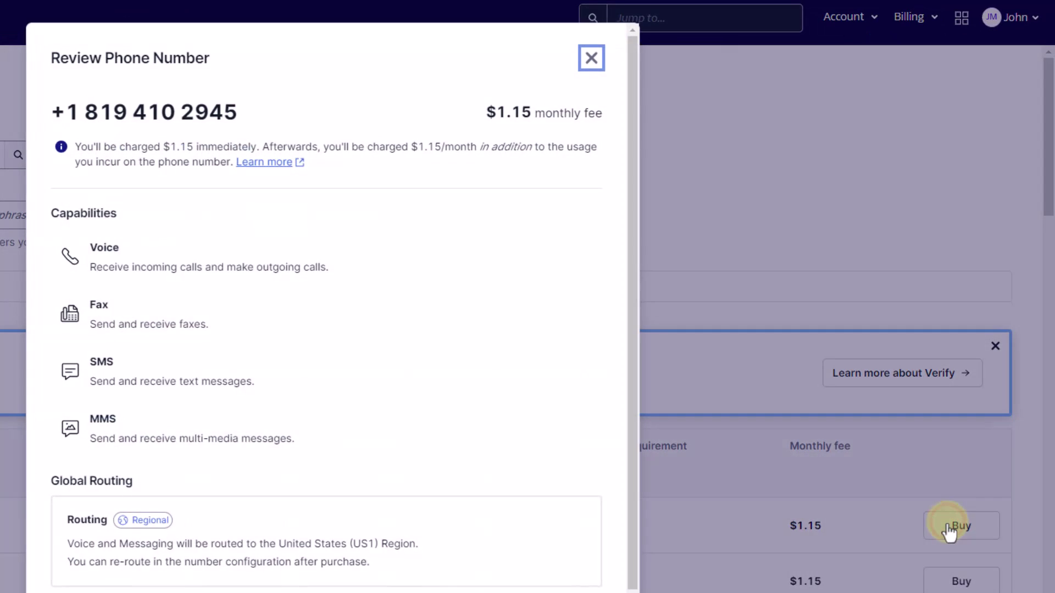
scroll(604, 302, "down", 3)
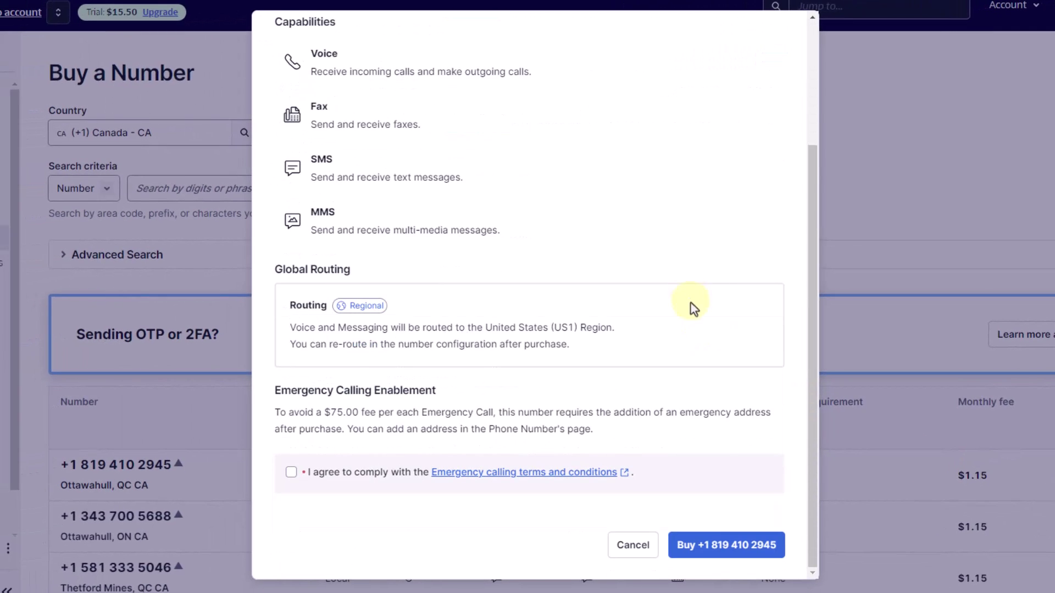
left_click(291, 473)
left_click(732, 543)
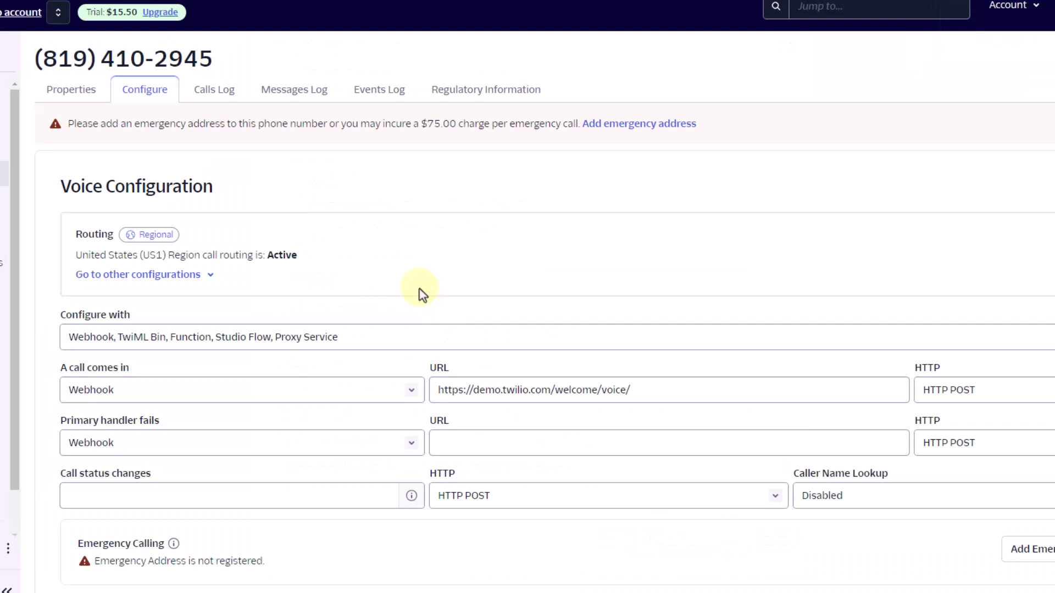
left_click(85, 91)
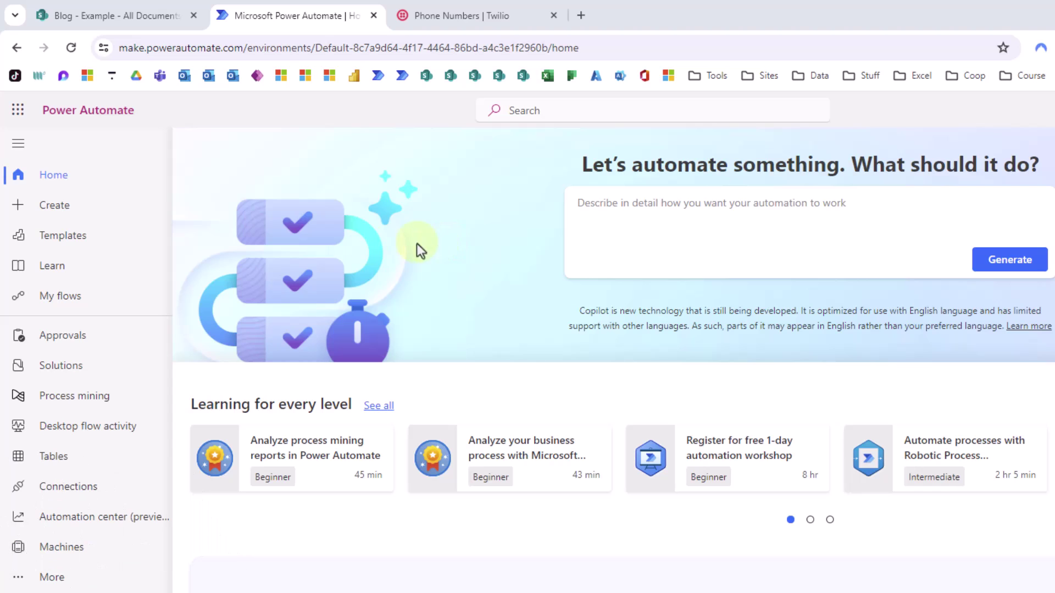
Create an instant cloud flow named Send SMS Text Message from Excel, triggered by Excel Online For Business's For a selected row
left_click(49, 215)
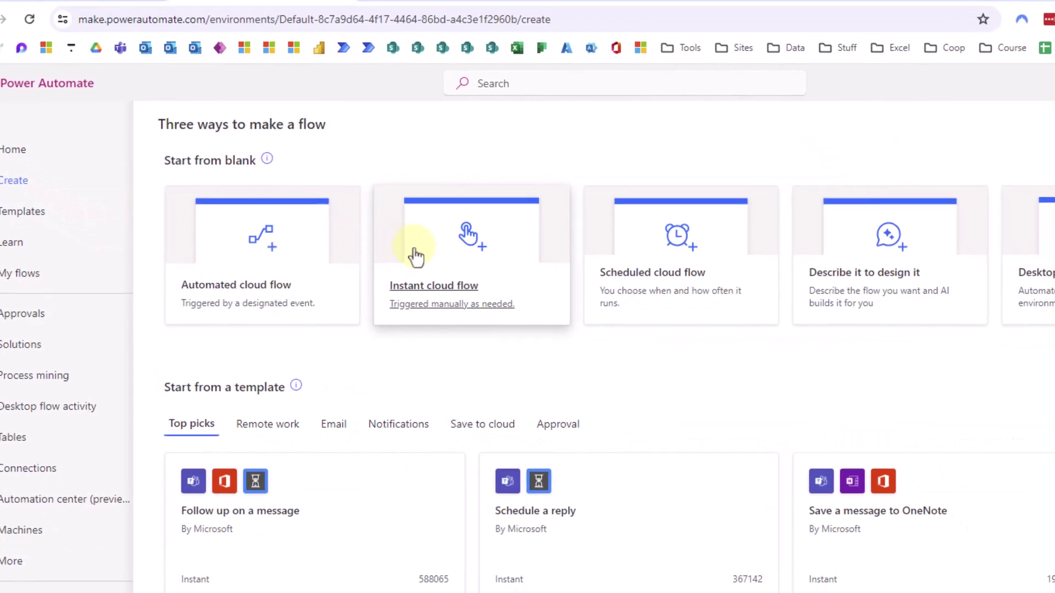
left_click(416, 256)
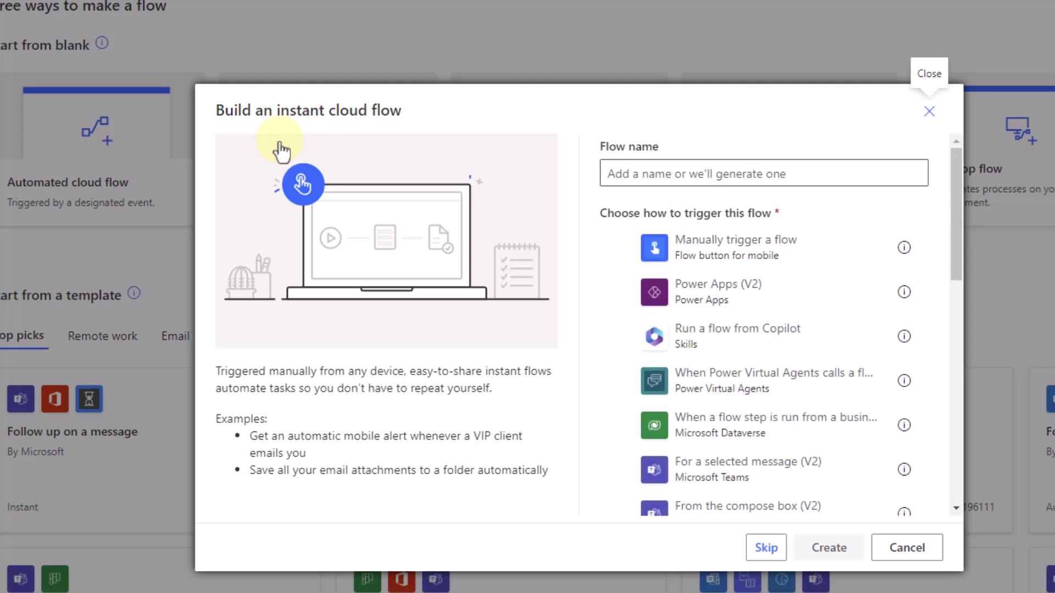
left_click(641, 174)
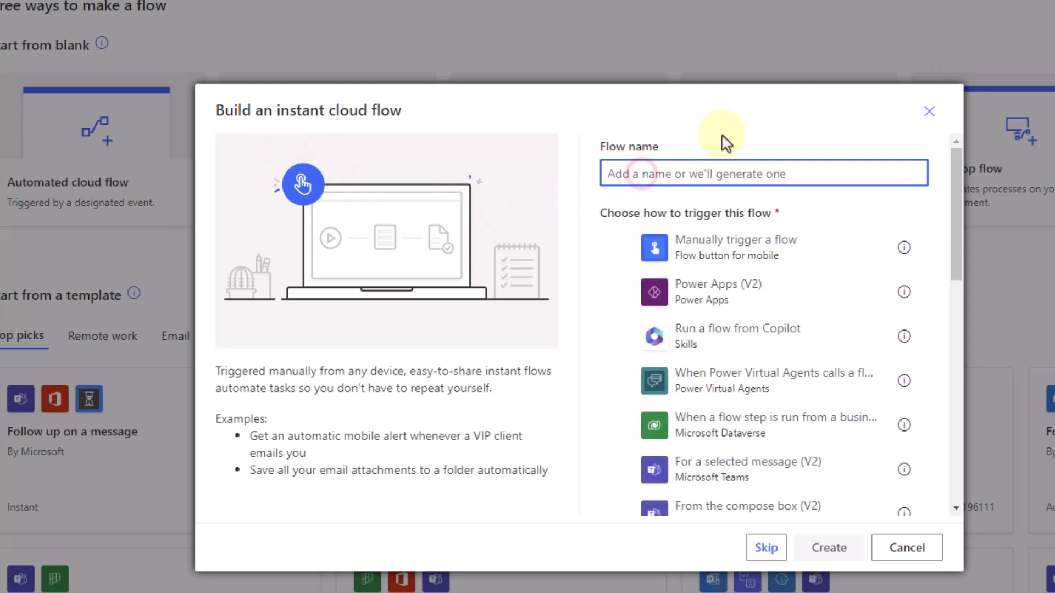
type("Send SMS Text Message from Excel")
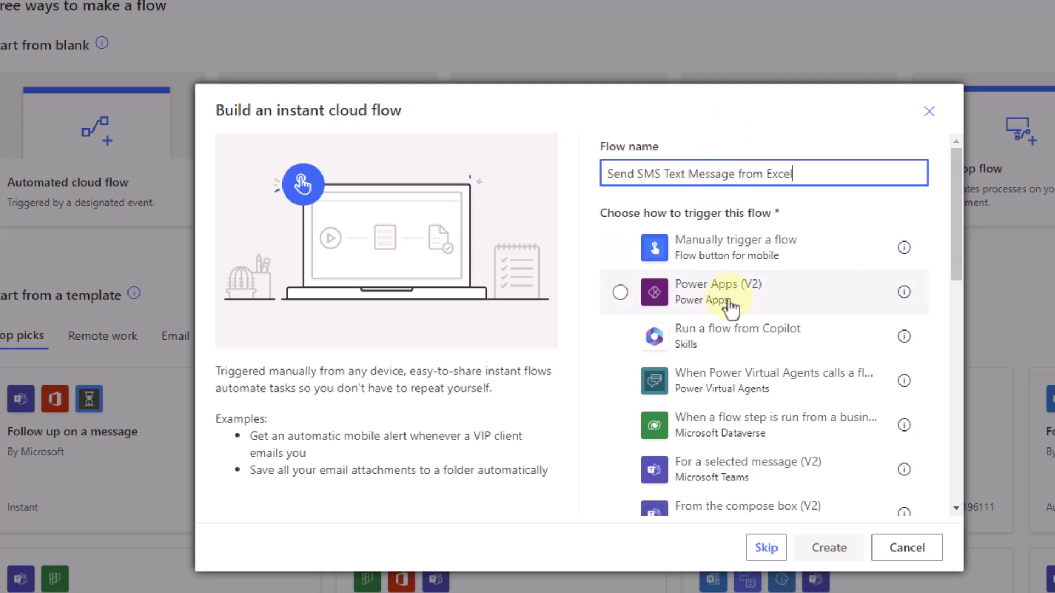
scroll(730, 310, "down", 5)
scroll(730, 315, "down", 6)
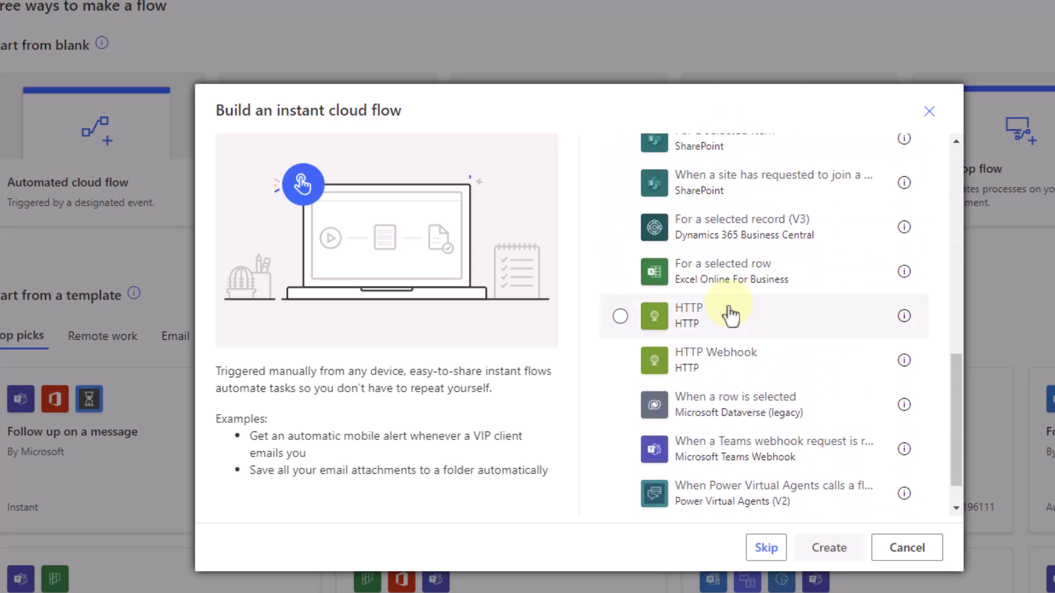
left_click(727, 282)
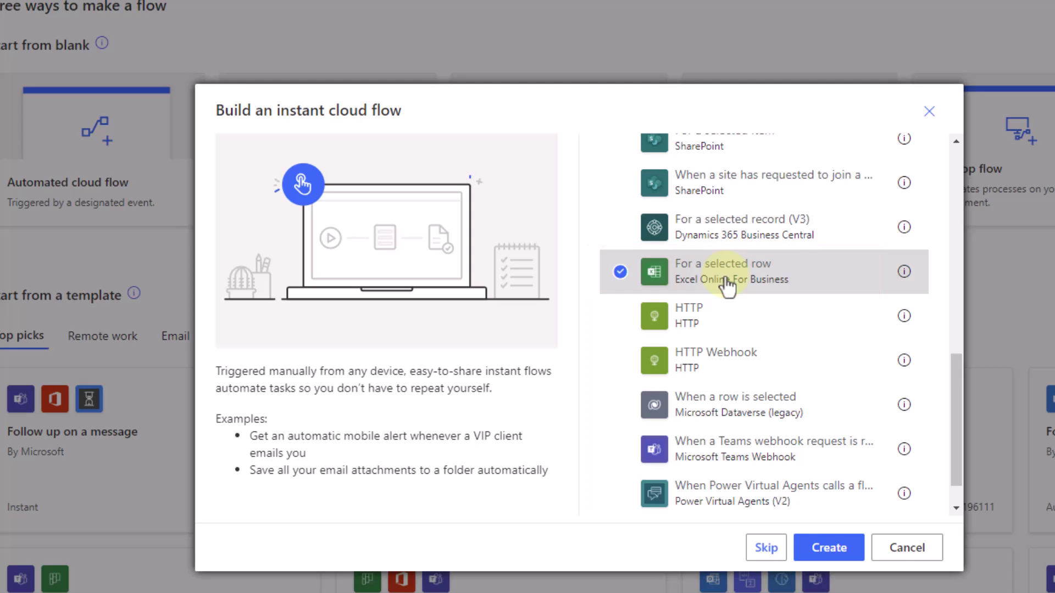
left_click(826, 556)
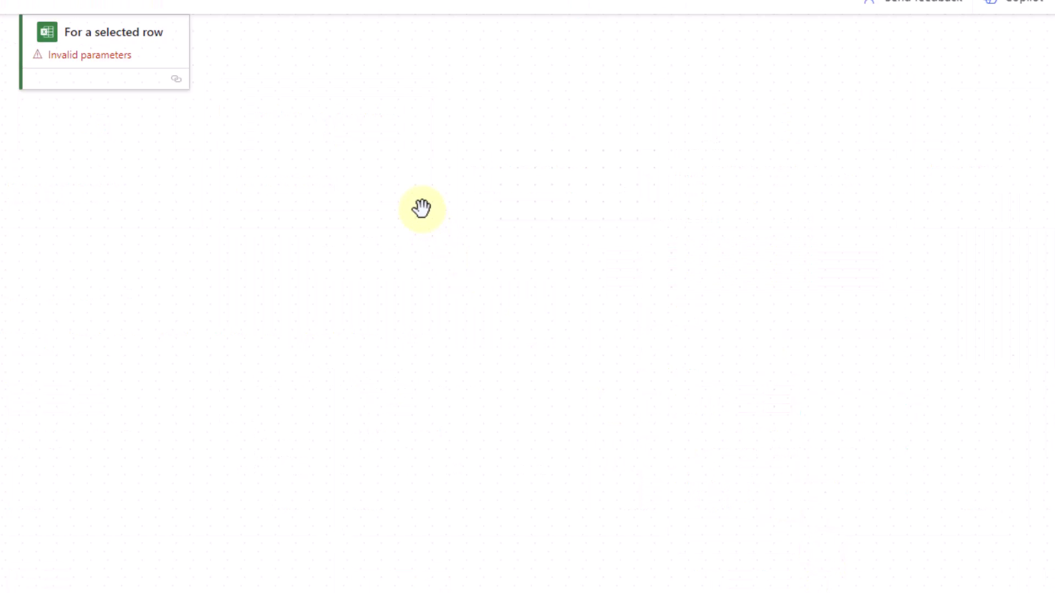
Set the trigger's location to SharePoint Site - Blog, library to Posts and file to /Example/Send Text from Excel.xlsx, and choose its table
left_click(583, 175)
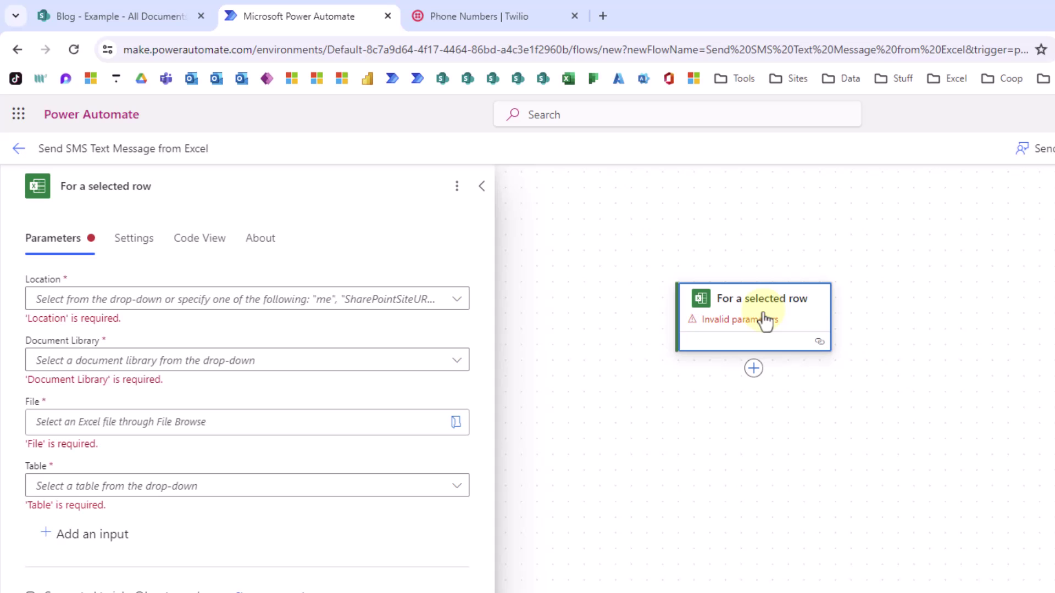
left_click(442, 303)
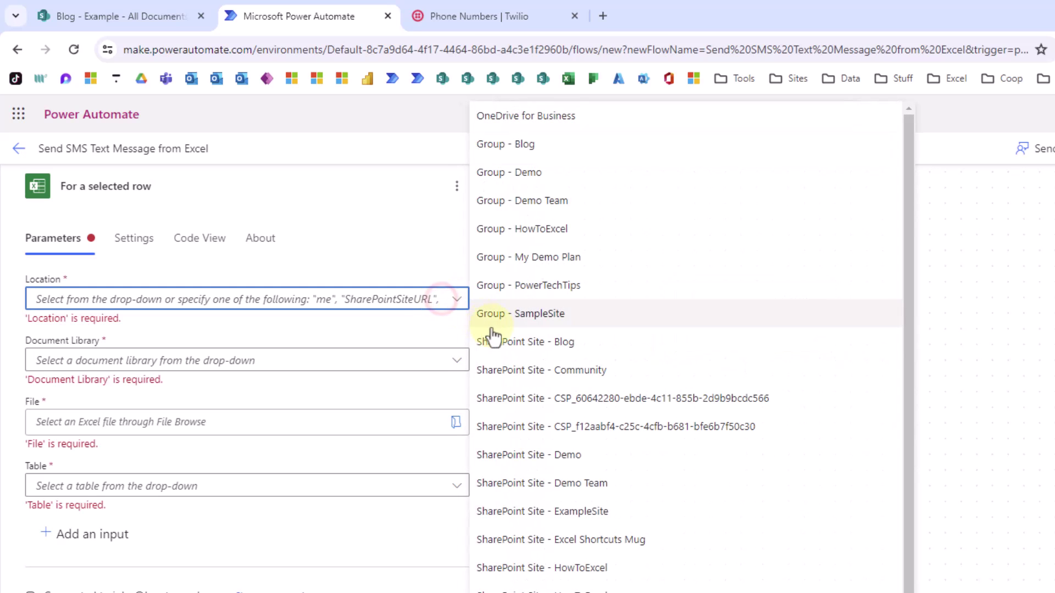
left_click(500, 338)
left_click(458, 345)
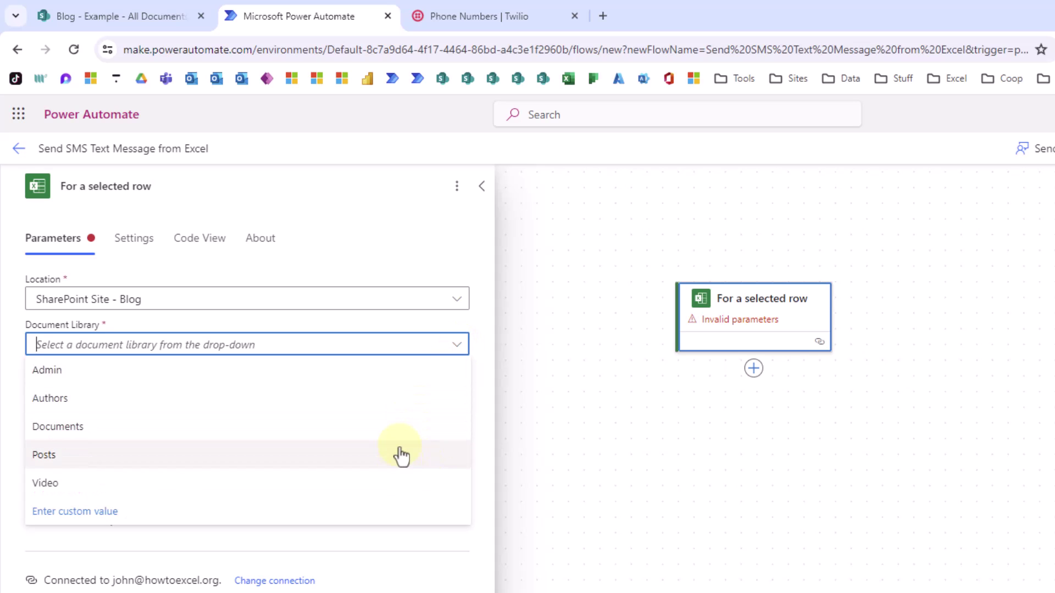
left_click(400, 452)
left_click(455, 392)
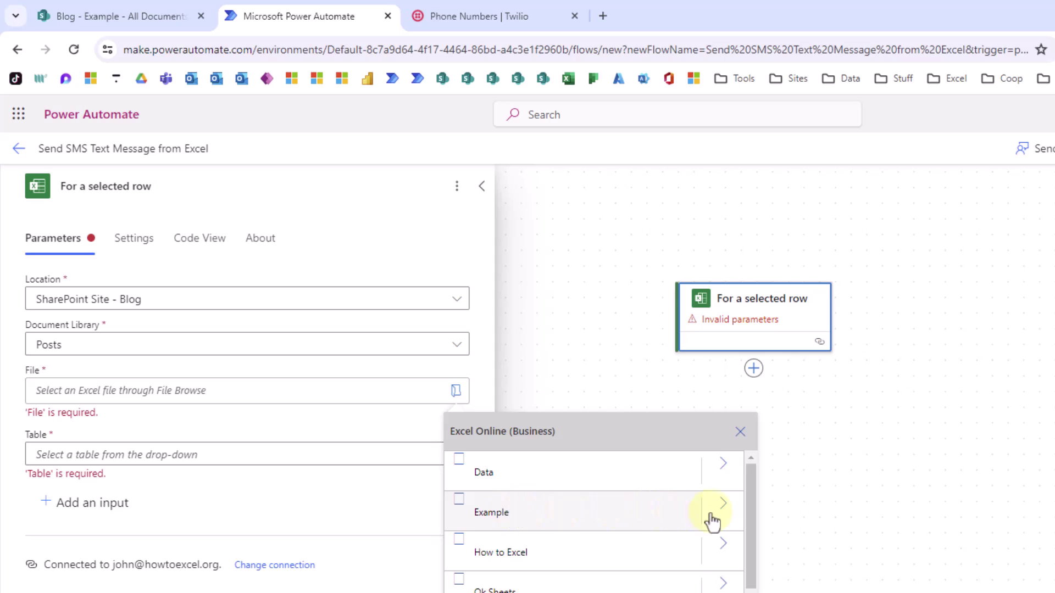
left_click(719, 506)
left_click(543, 479)
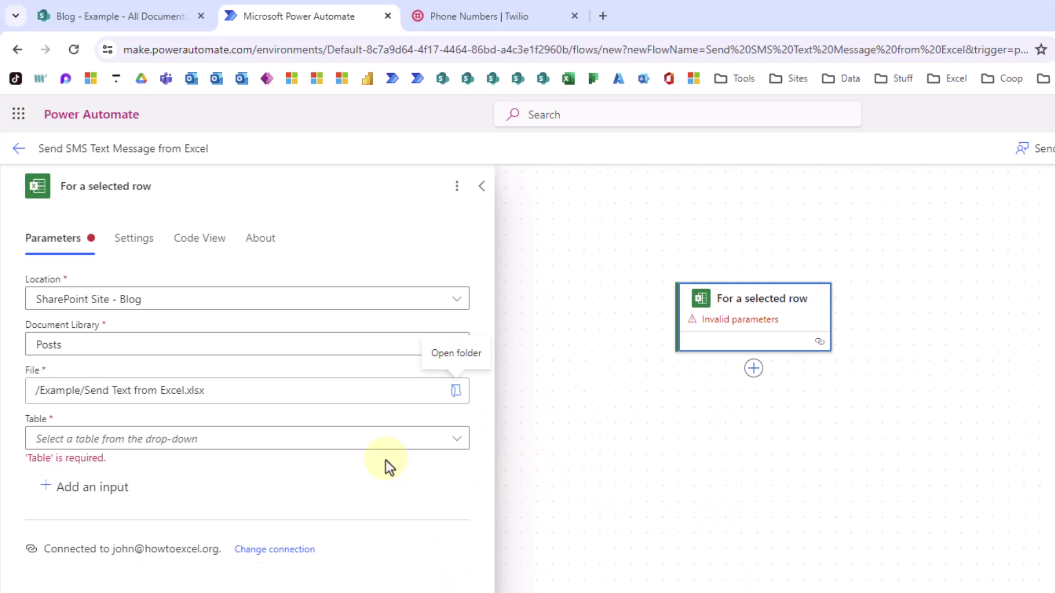
left_click(456, 444)
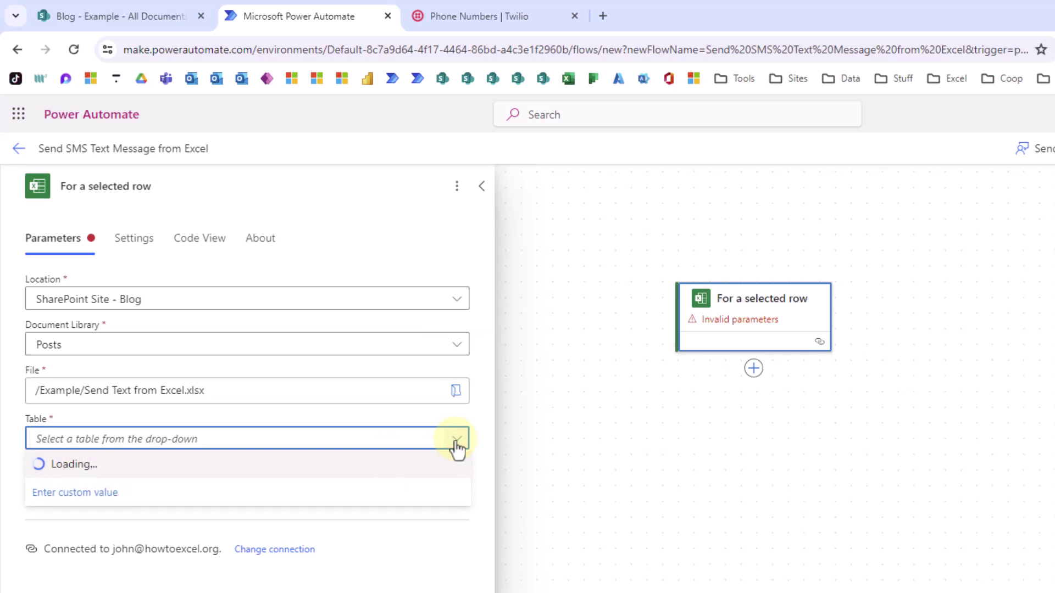
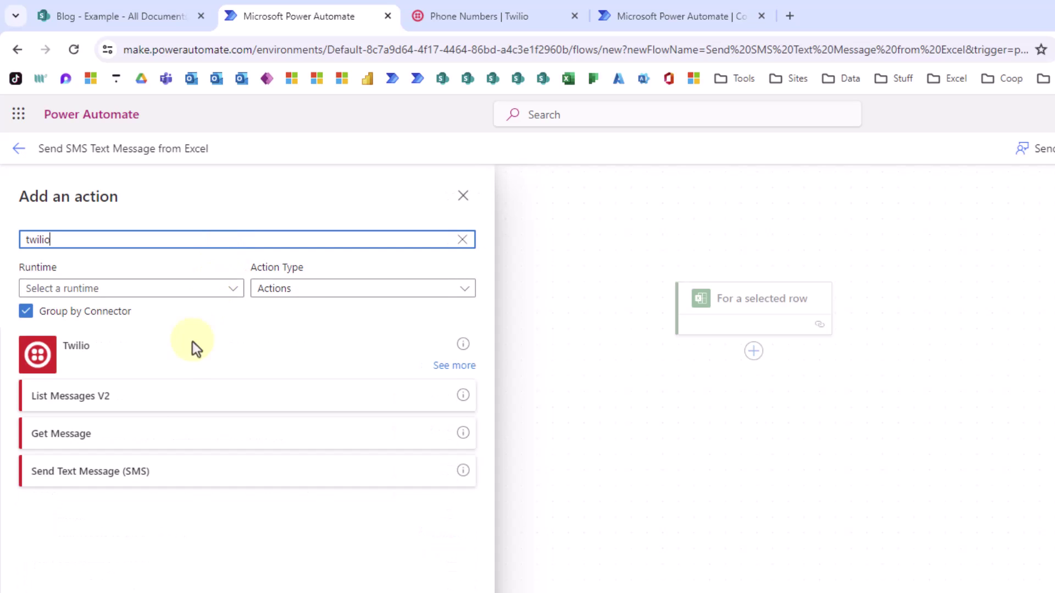
Add Twilio's Send Text Message (SMS) action after the trigger and name its new connection Twilio Test
left_click(147, 479)
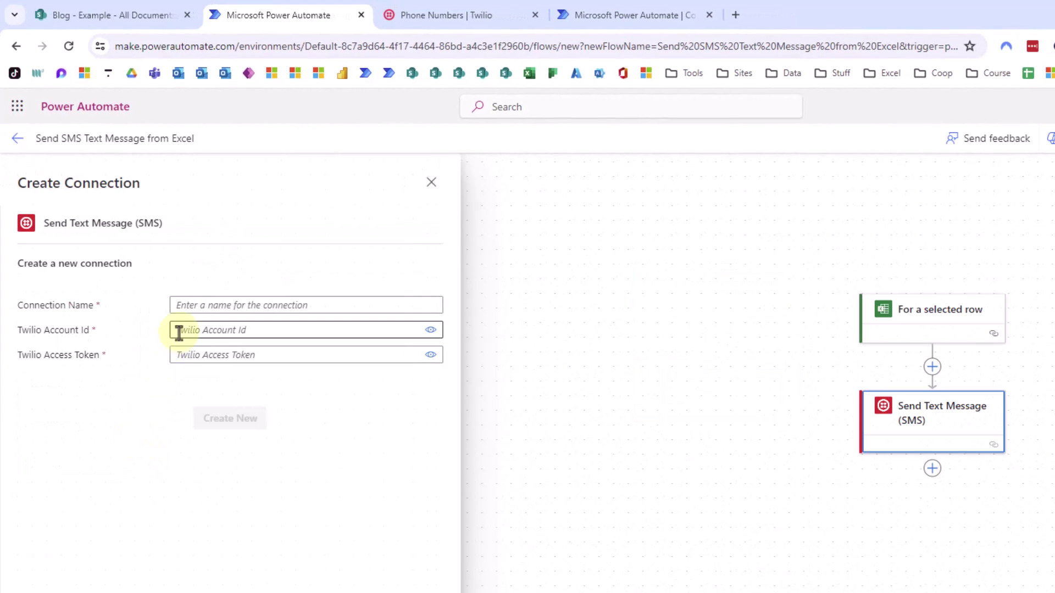
left_click(193, 304)
type("Twilio Test")
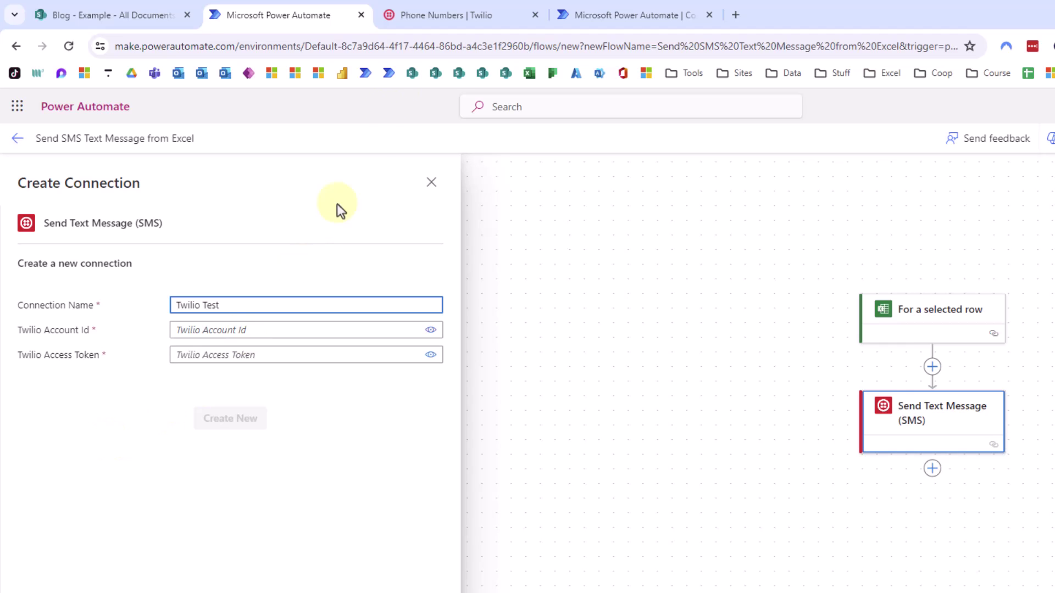
Copy the live Account SID from Twilio's API keys & tokens page into the connection's Twilio Account Id
left_click(447, 15)
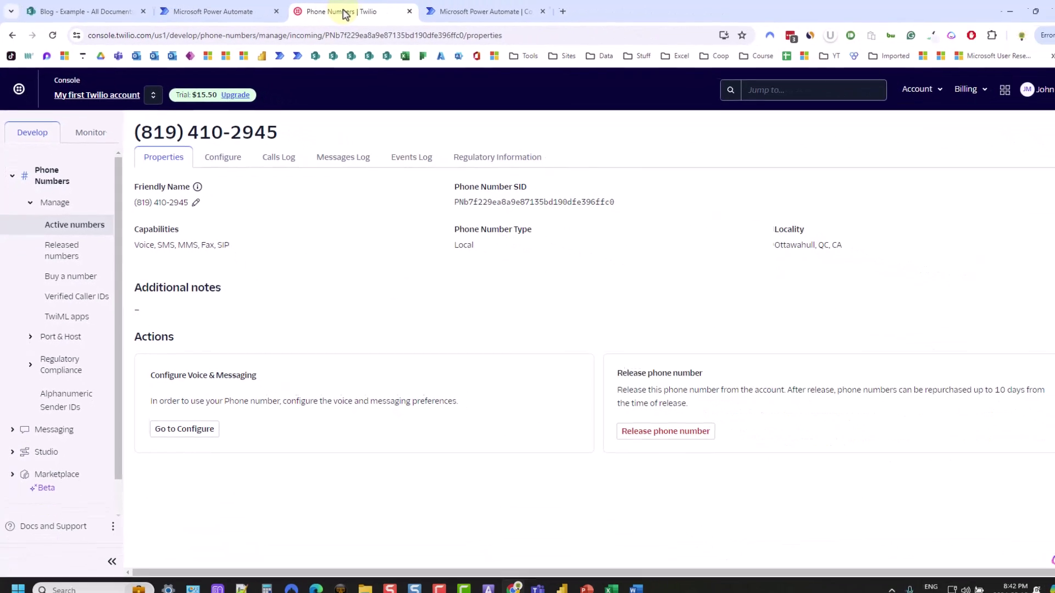
left_click(925, 91)
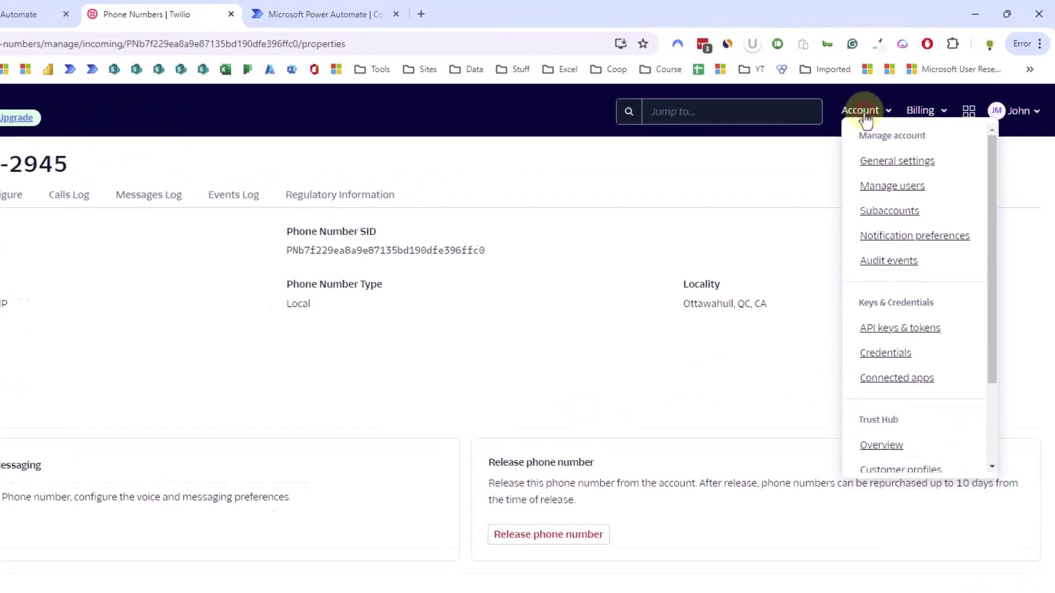
left_click(848, 385)
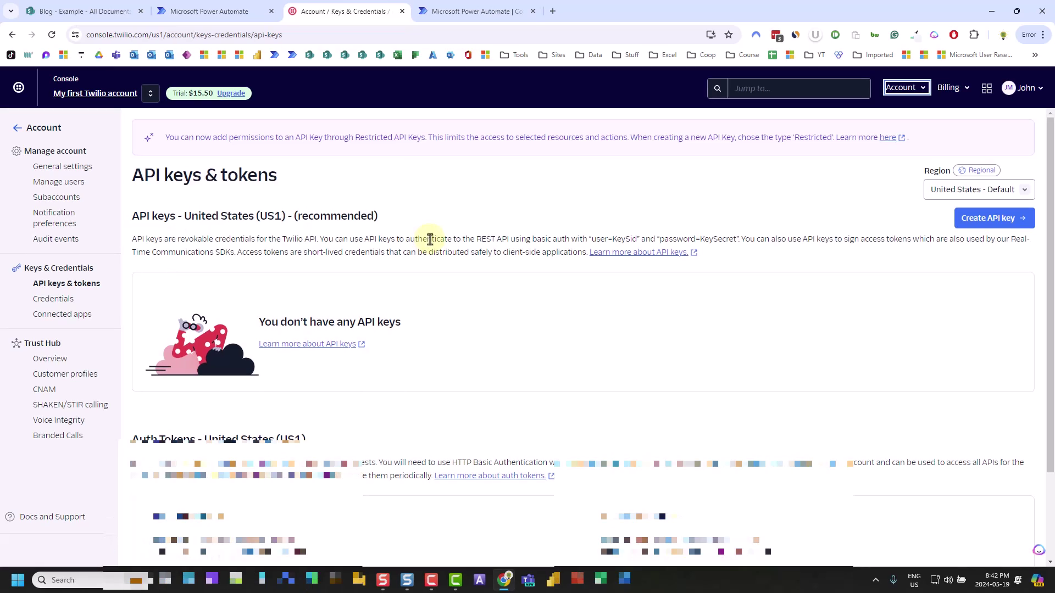
scroll(430, 240, "down", 2)
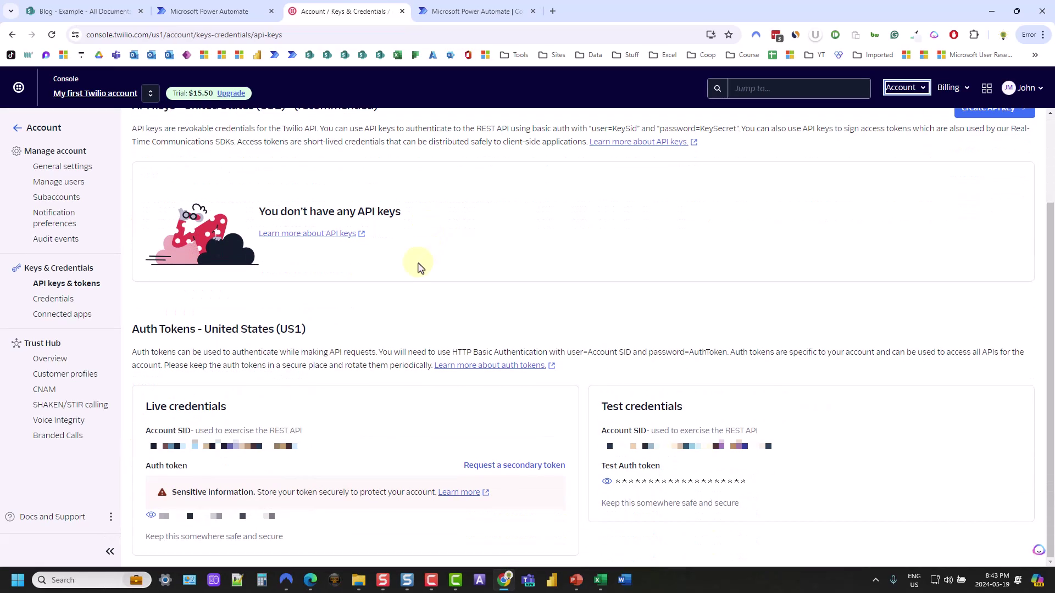
left_click_drag(146, 445, 314, 449)
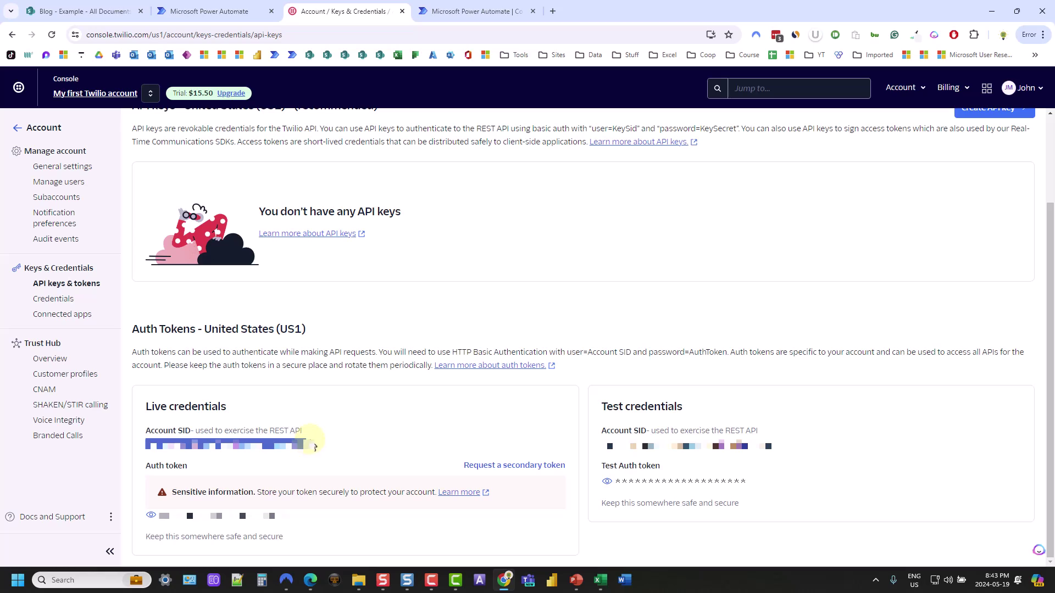
left_click(233, 10)
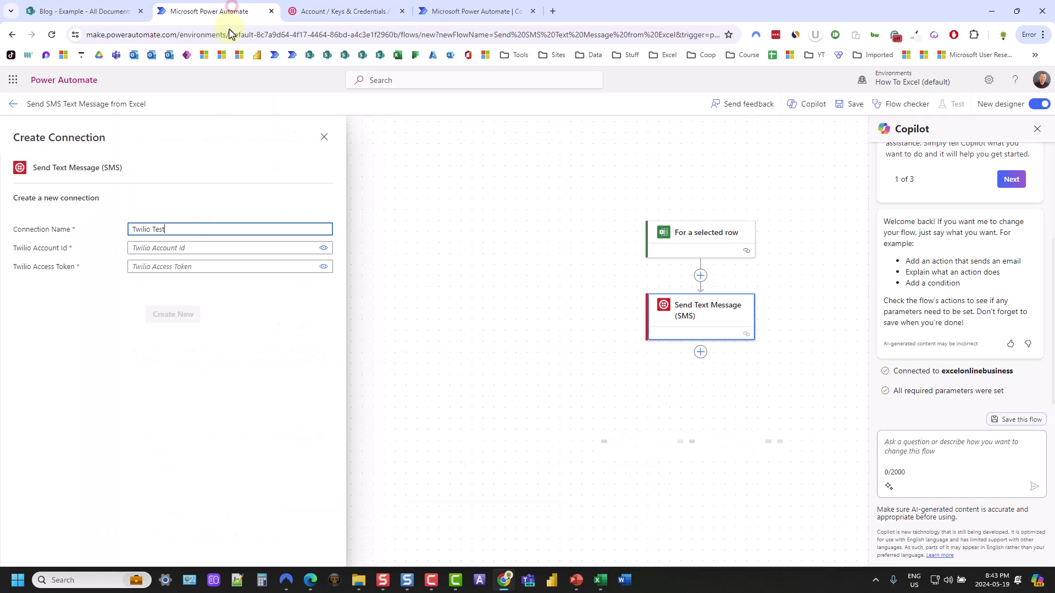
left_click(178, 248)
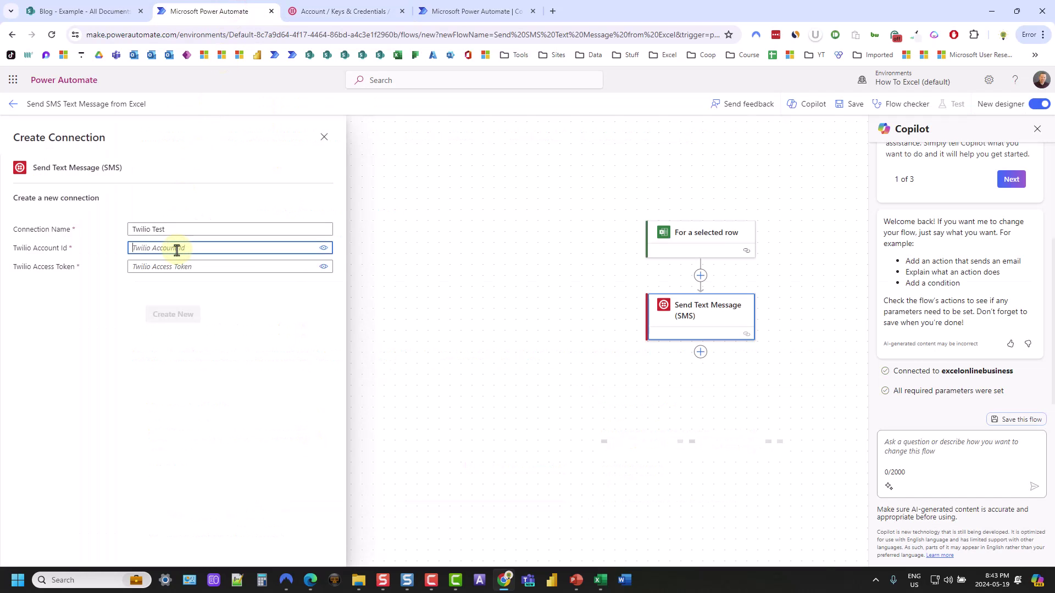
Reveal and copy Twilio's live auth token, paste it as the Twilio Access Token and create the connection
left_click(314, 10)
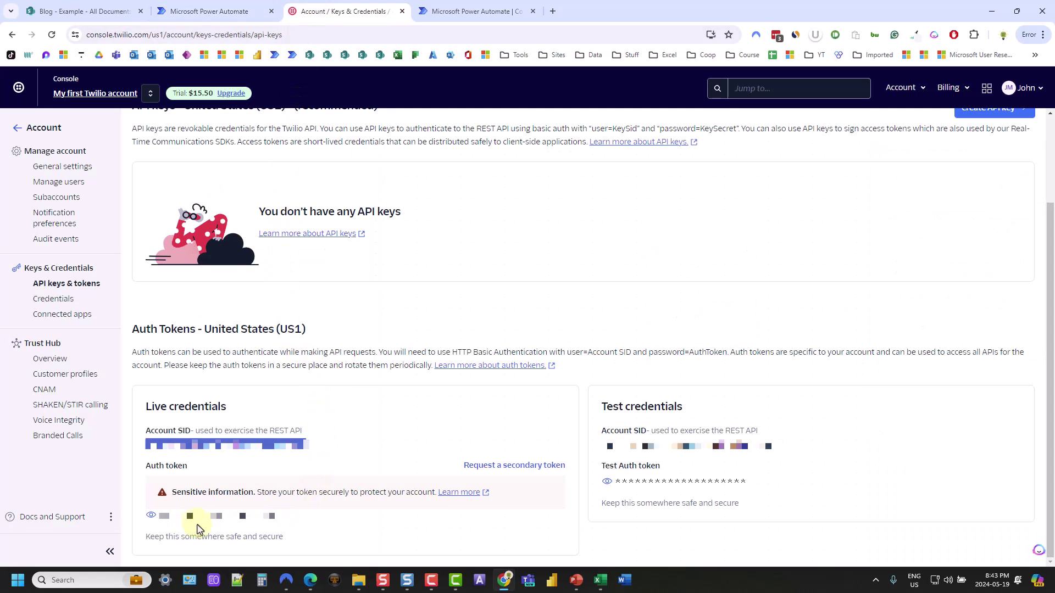
left_click(150, 515)
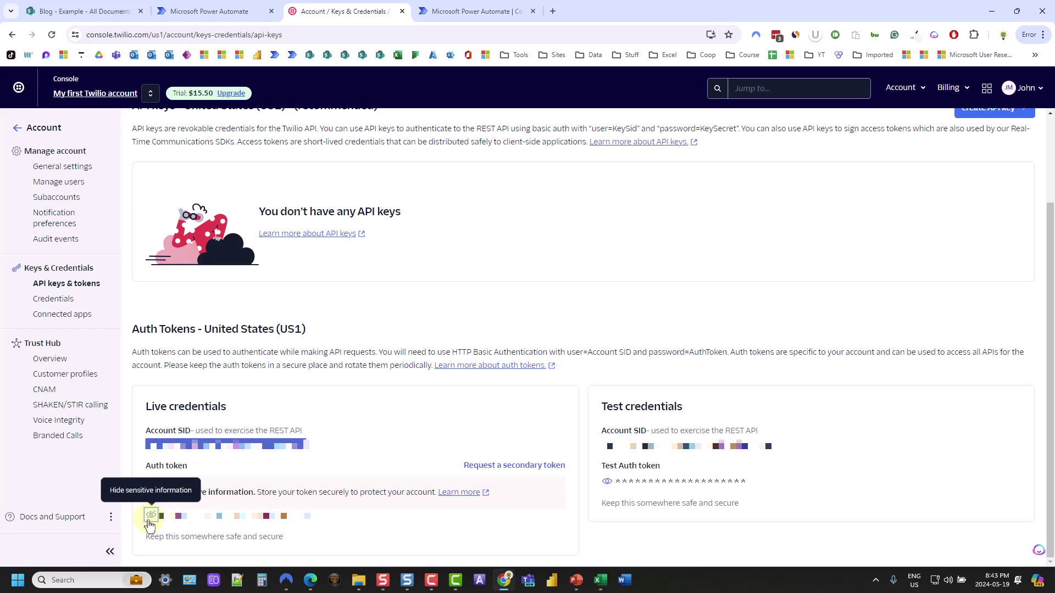
left_click_drag(160, 515, 318, 512)
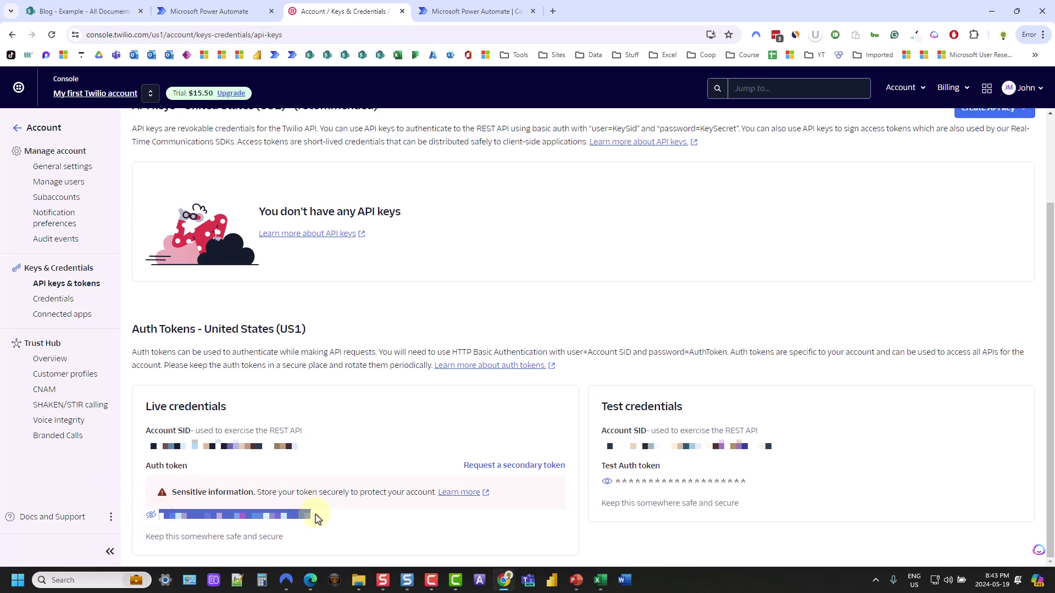
left_click(217, 8)
left_click(262, 460)
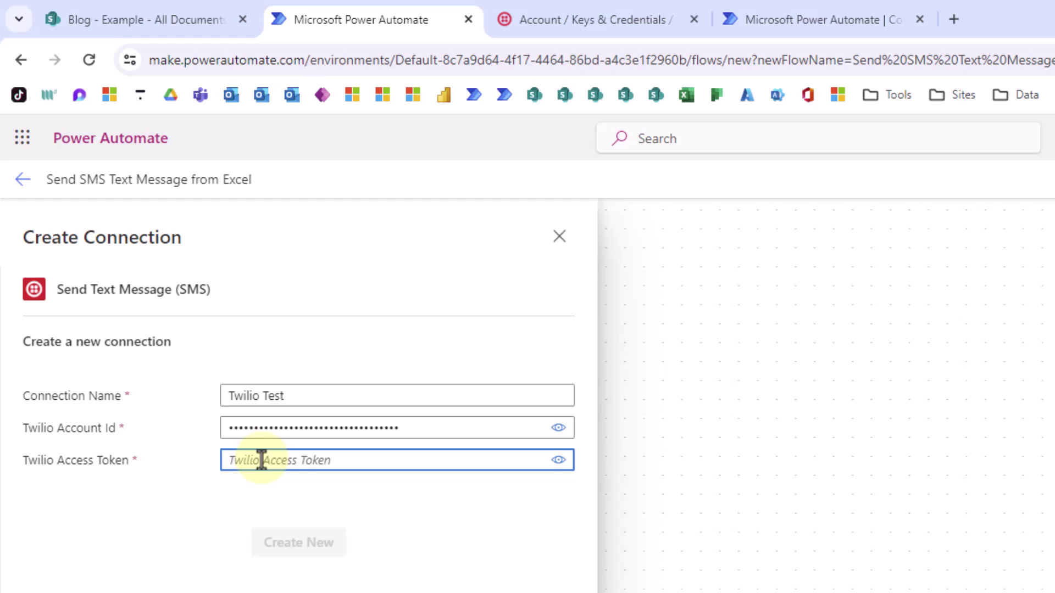
key("ctrl+v")
left_click(290, 542)
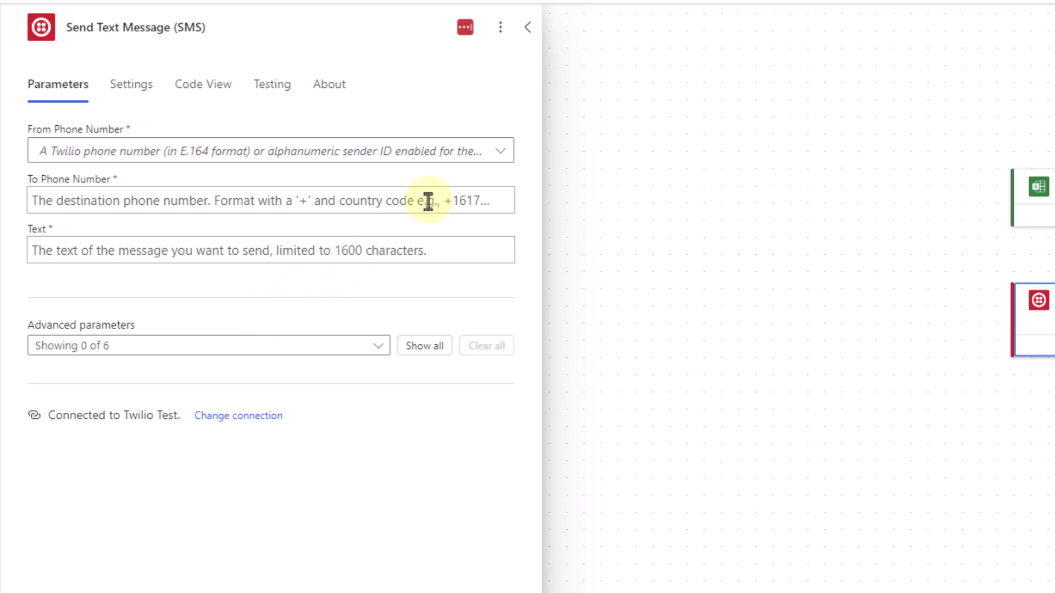
Set the message's From Phone Number to the purchased Twilio number and its To Phone Number to the Numbers dynamic content
left_click(486, 157)
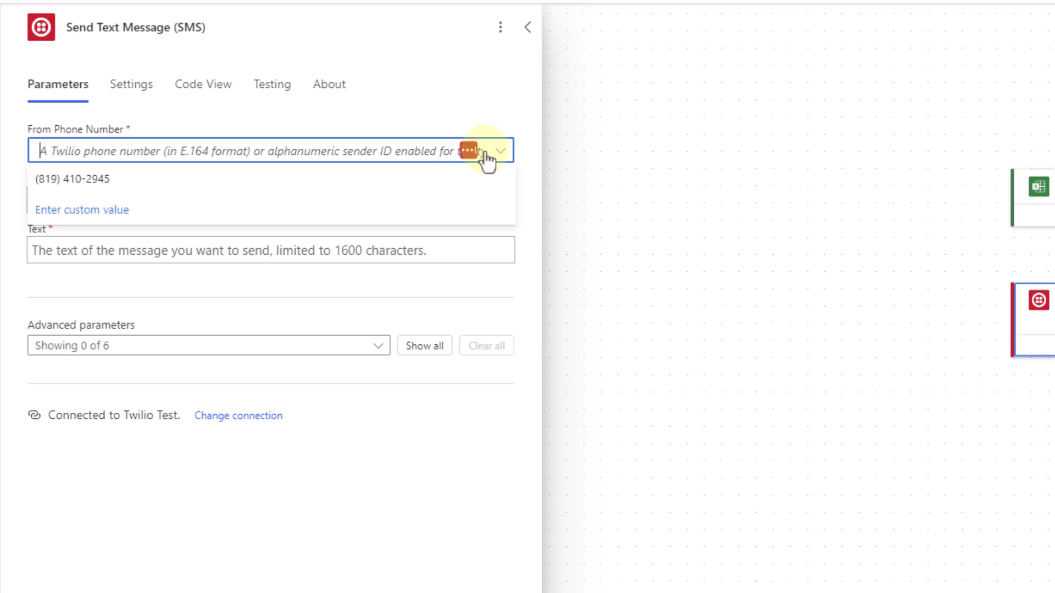
left_click(226, 187)
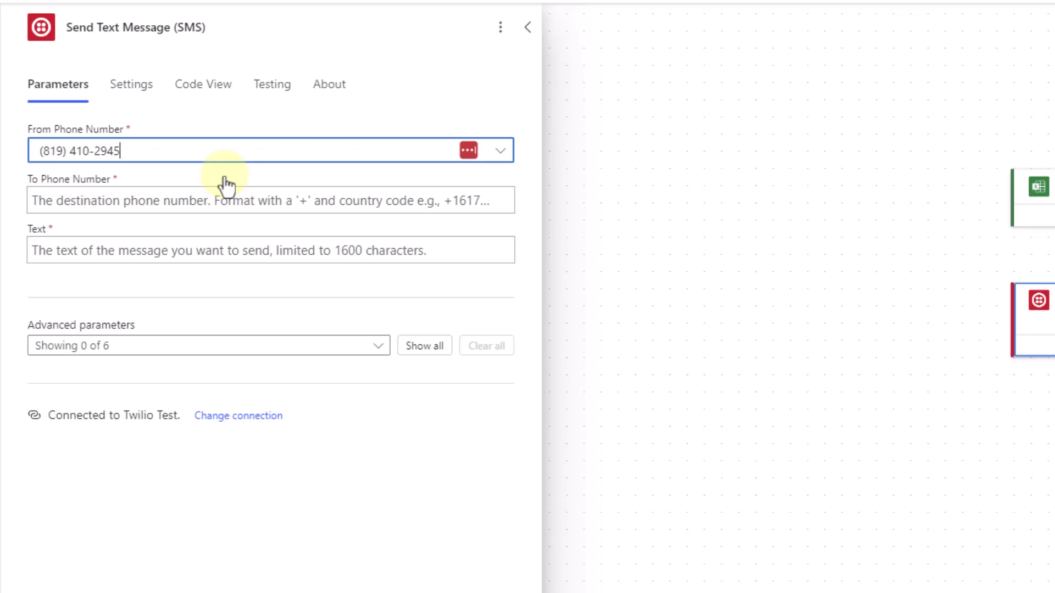
left_click(215, 196)
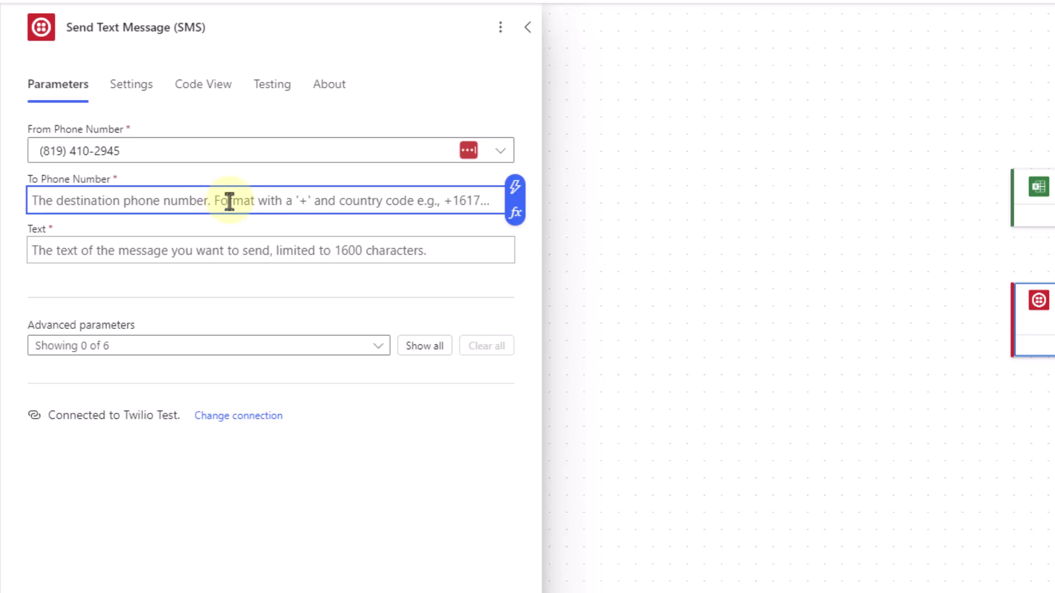
left_click(516, 188)
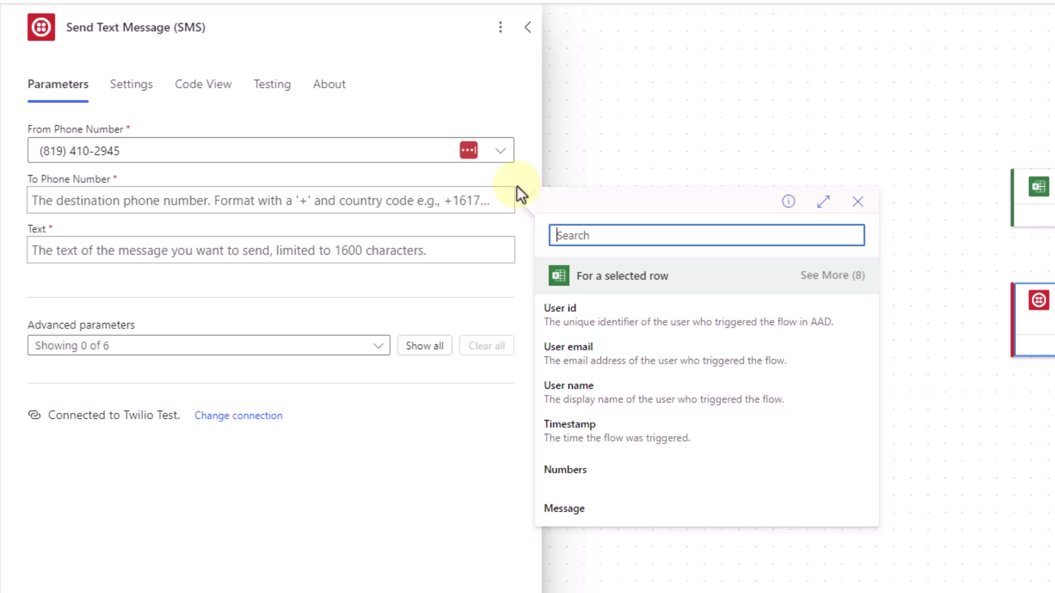
left_click(585, 482)
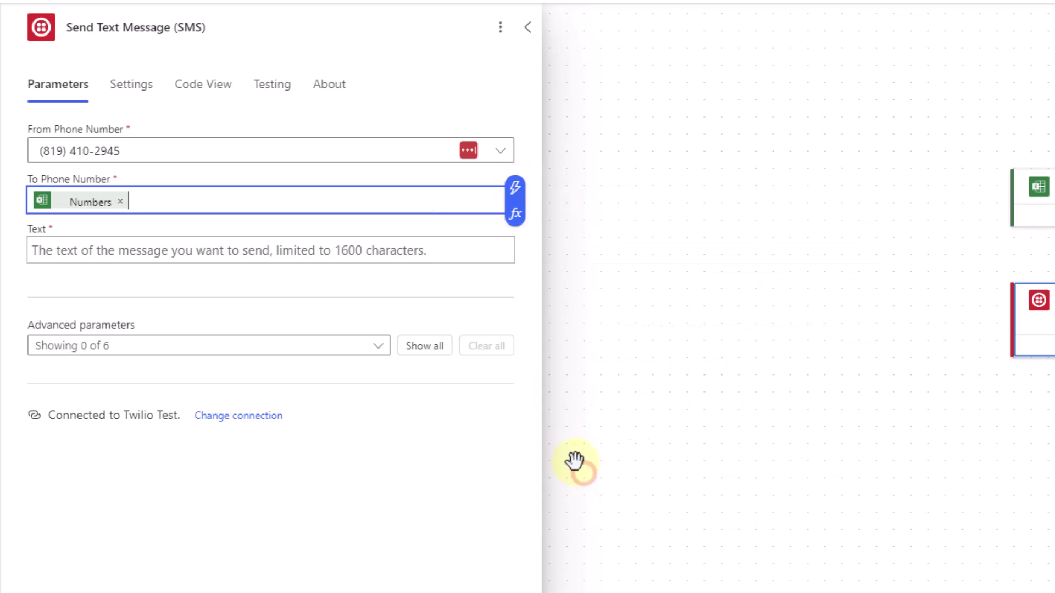
Set the message's Text to the Message dynamic content from the selected row and save the flow
left_click(457, 250)
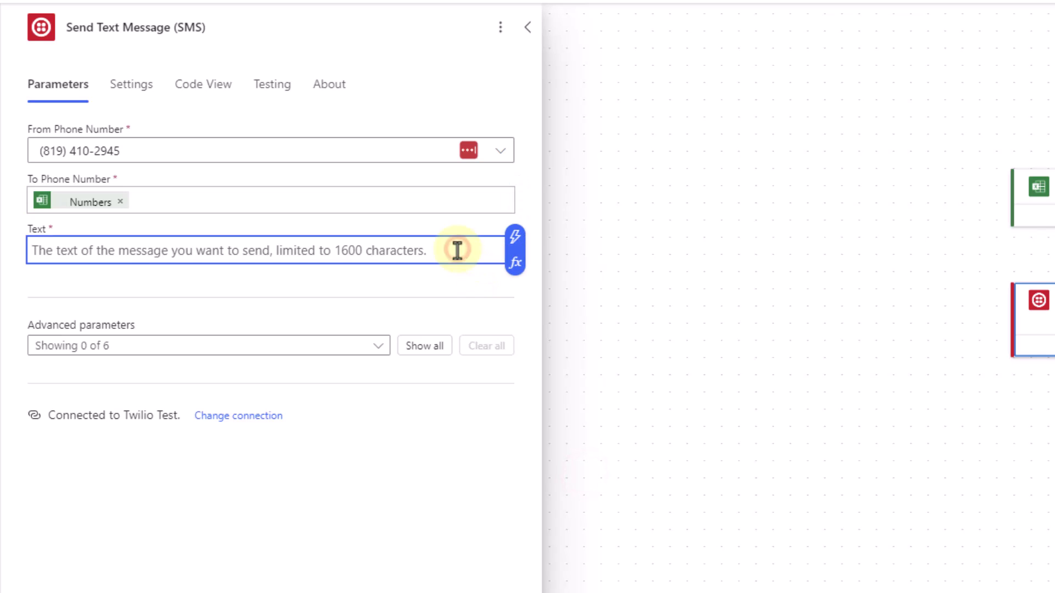
left_click(514, 237)
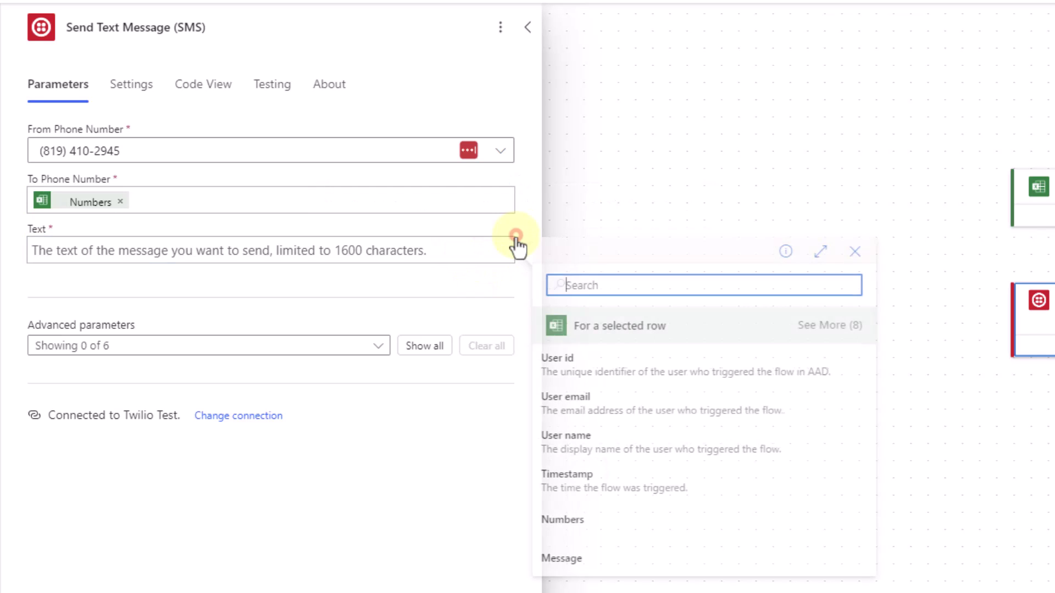
left_click(574, 560)
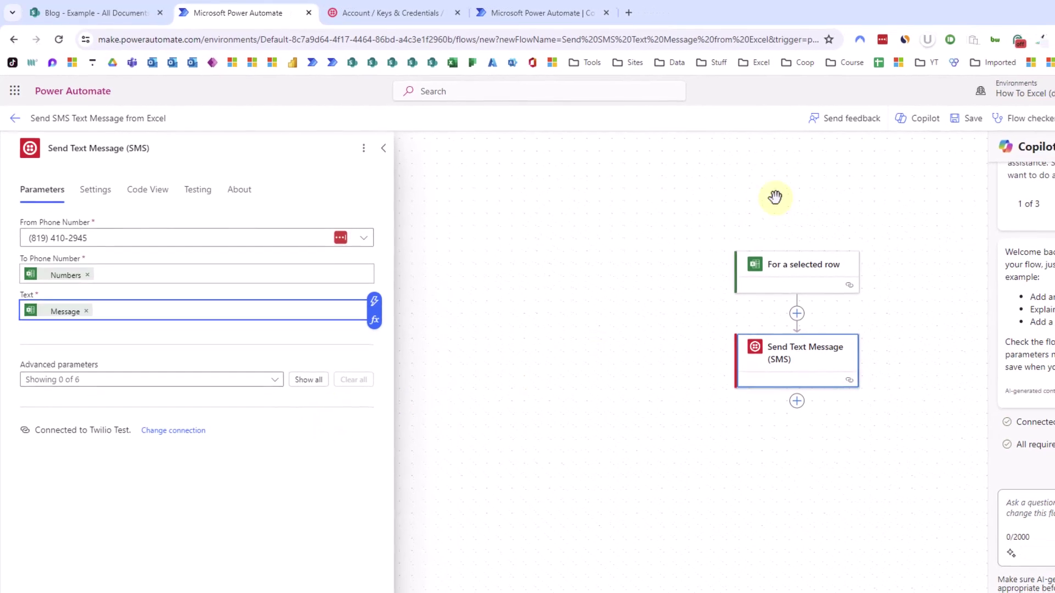
left_click(955, 122)
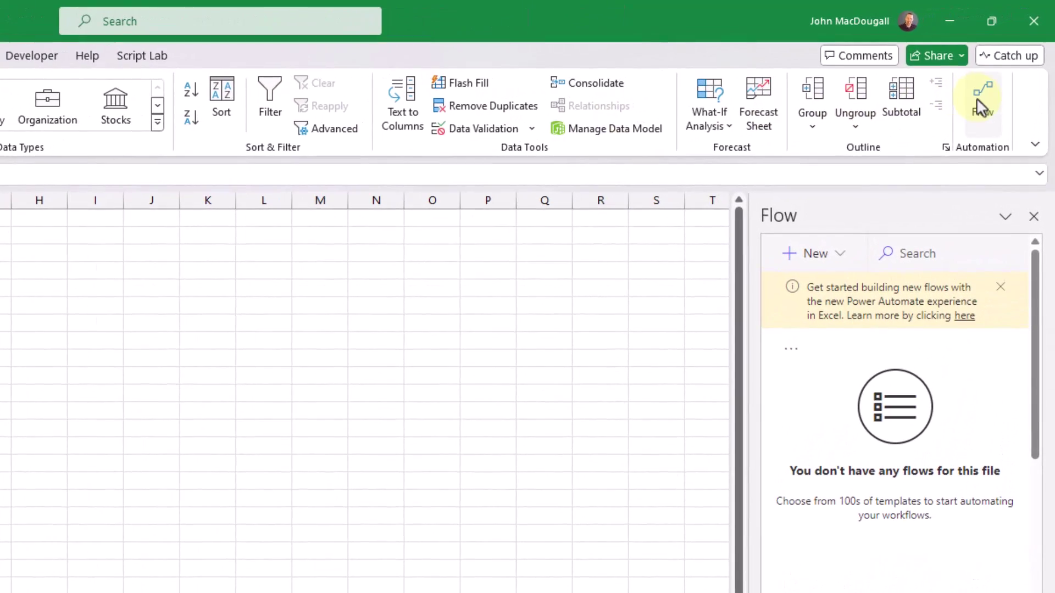
In Excel, show the workbook's flows and run Send SMS Text Message from Excel for the "WHERE YOU AT? HOLLA WHEN YOU GET THIS." row
left_click(977, 98)
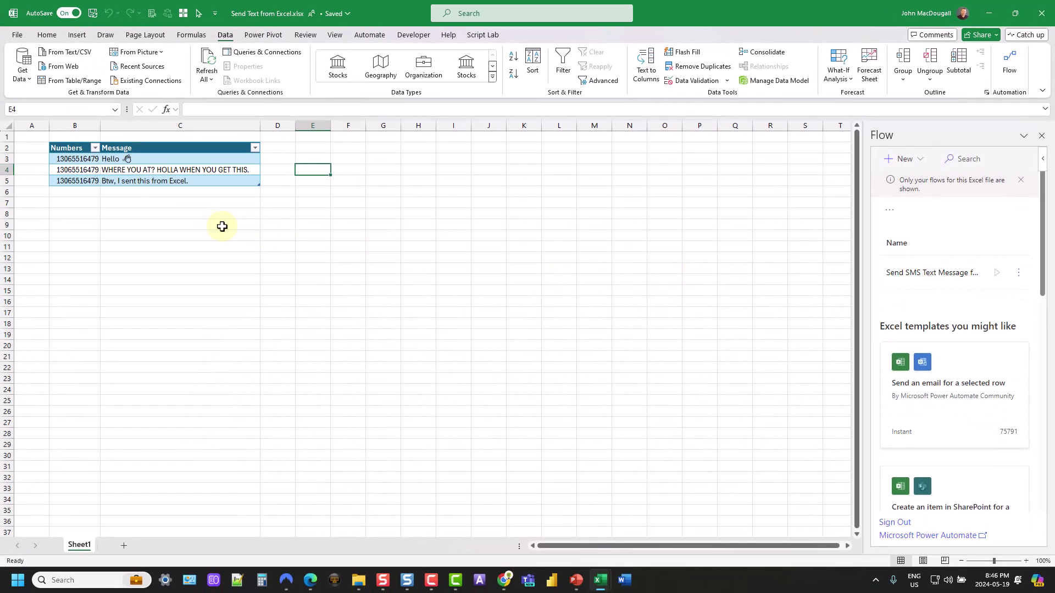
left_click(120, 167)
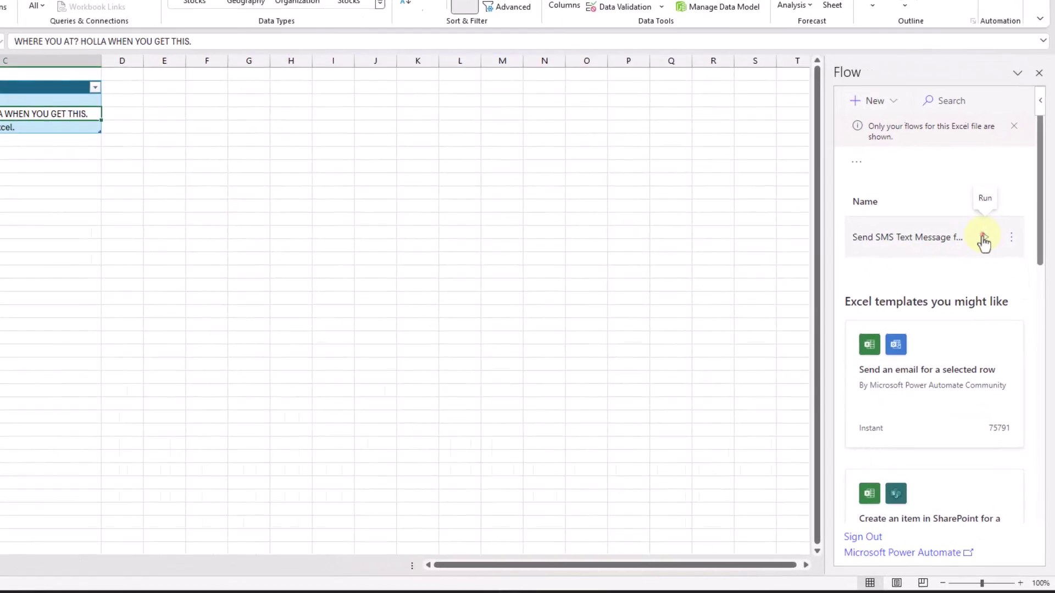
left_click(996, 273)
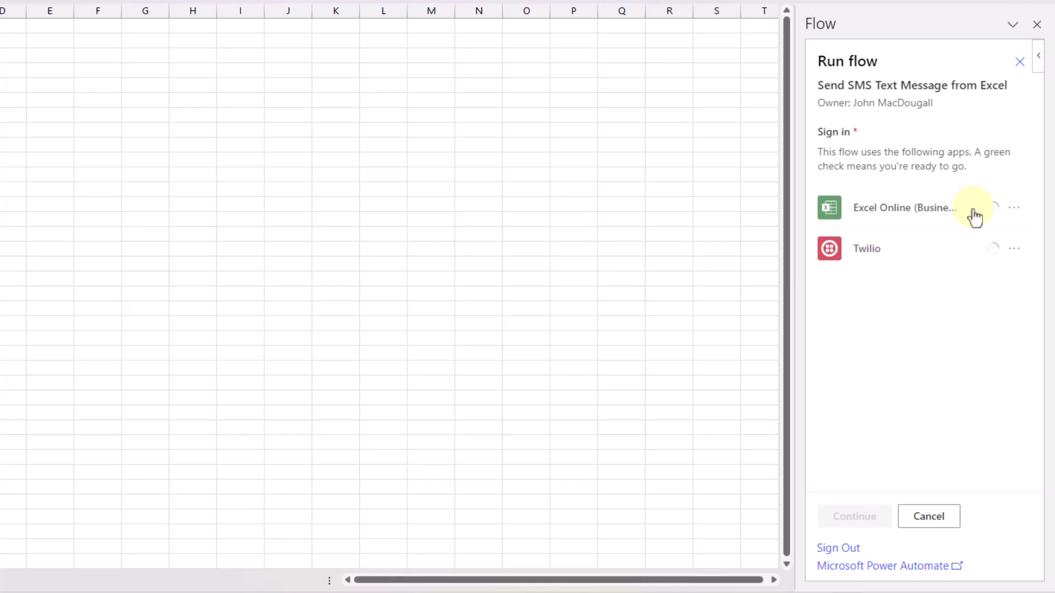
left_click(860, 519)
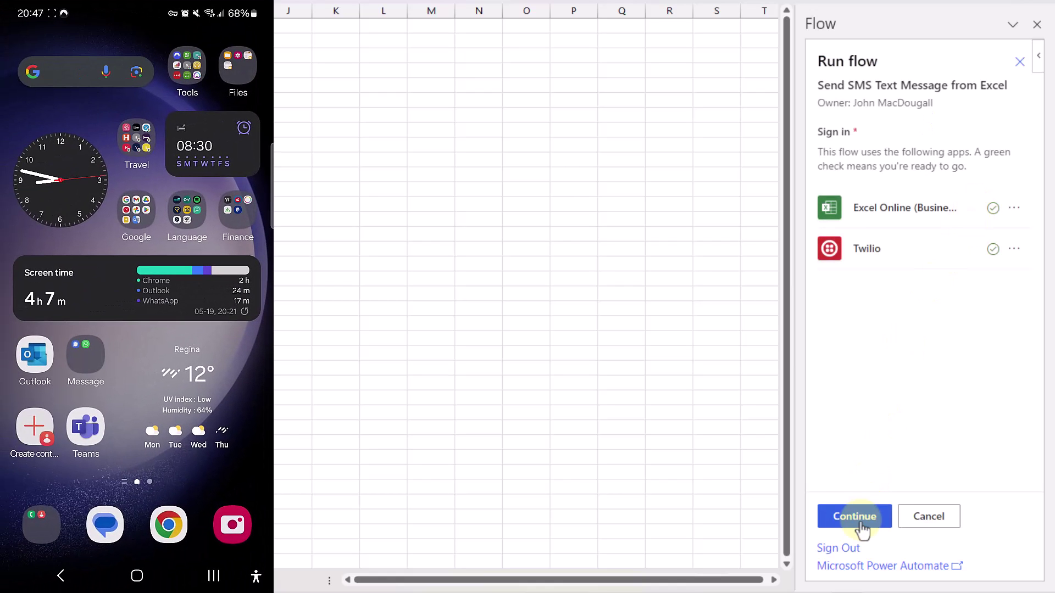
left_click(845, 522)
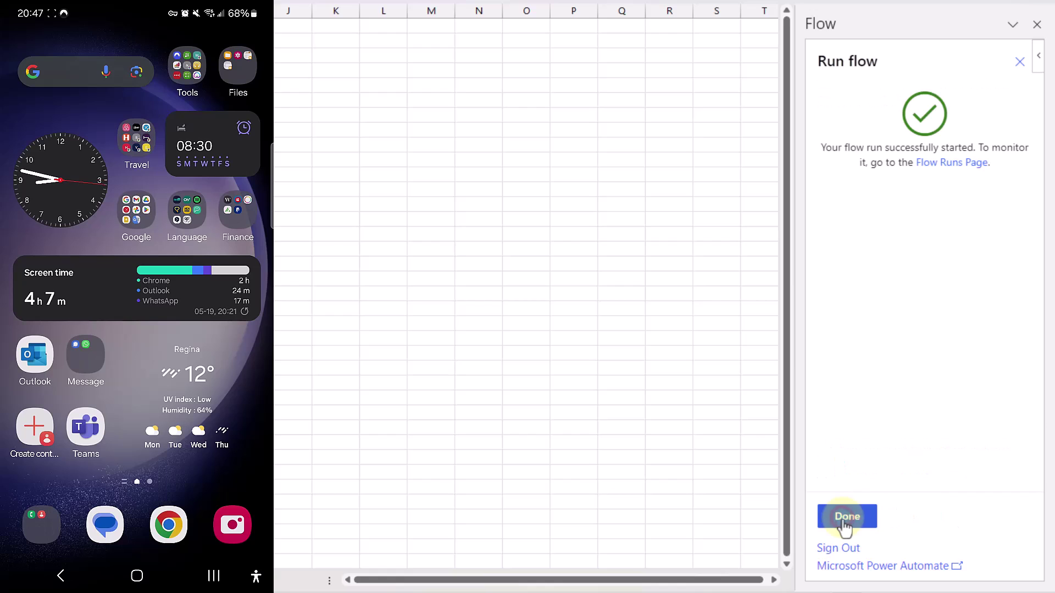
left_click(857, 519)
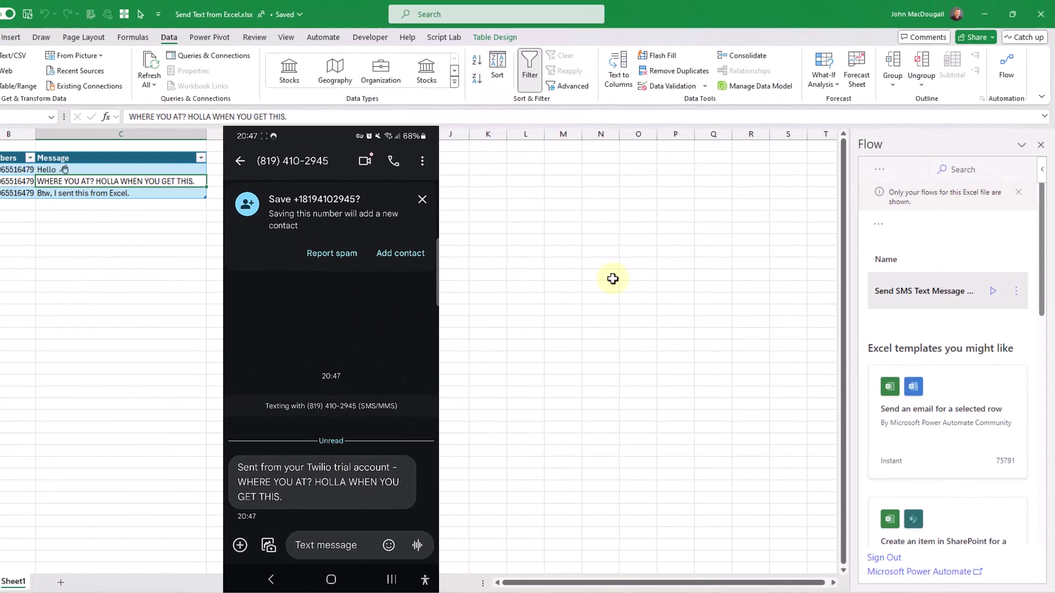
Run the Send SMS Text Message from Excel flow for the "Btw, I sent this from Excel." row
left_click(149, 192)
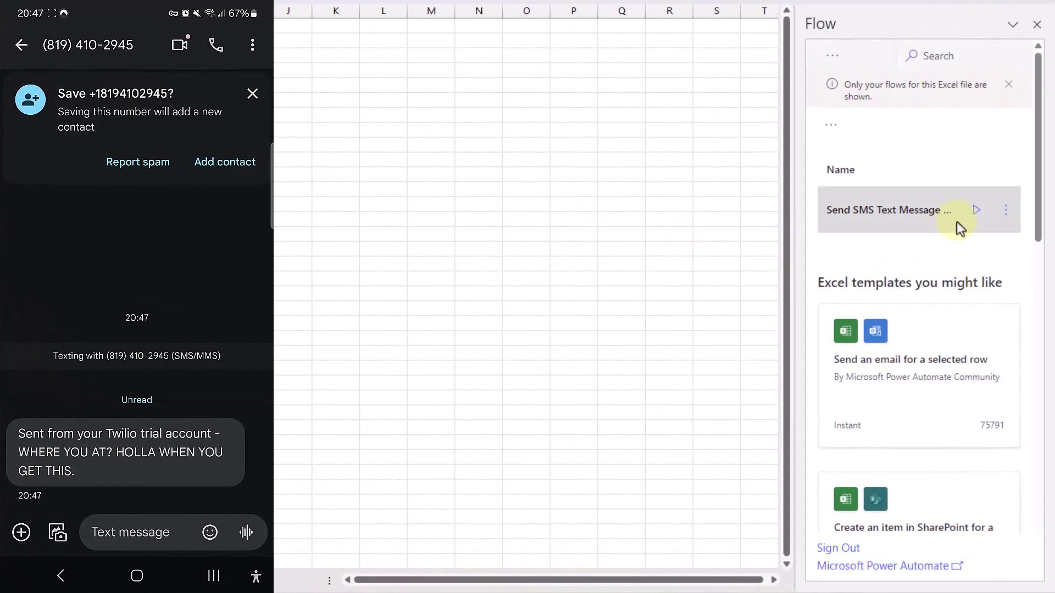
left_click(968, 211)
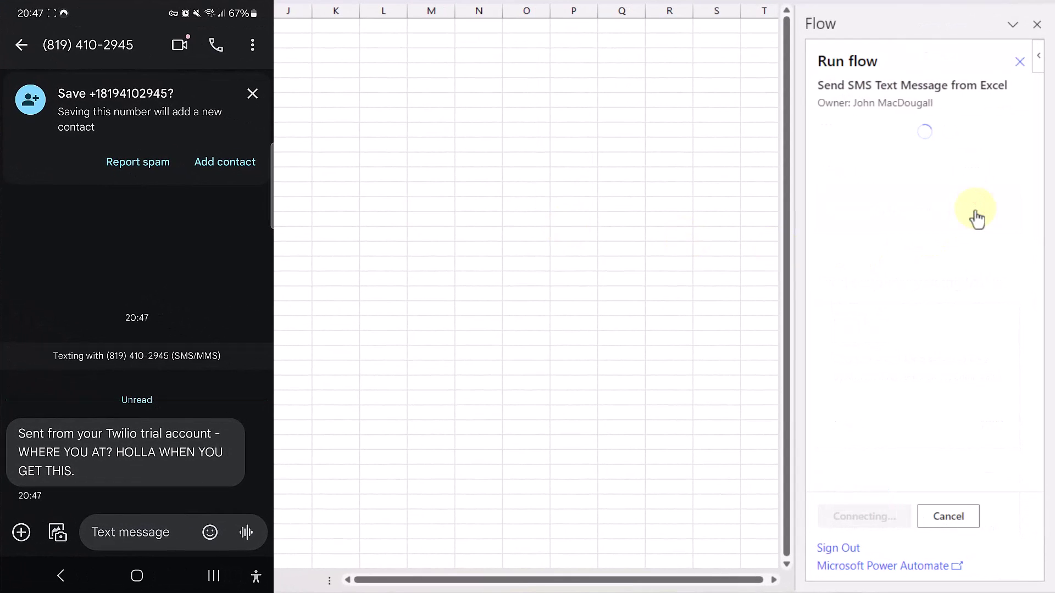
left_click(870, 521)
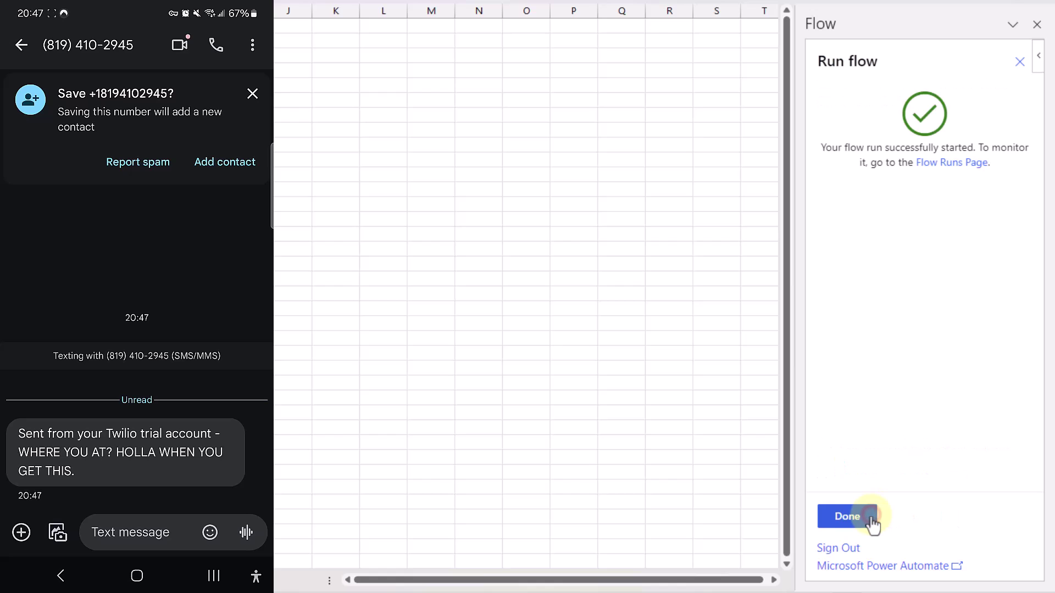
left_click(867, 522)
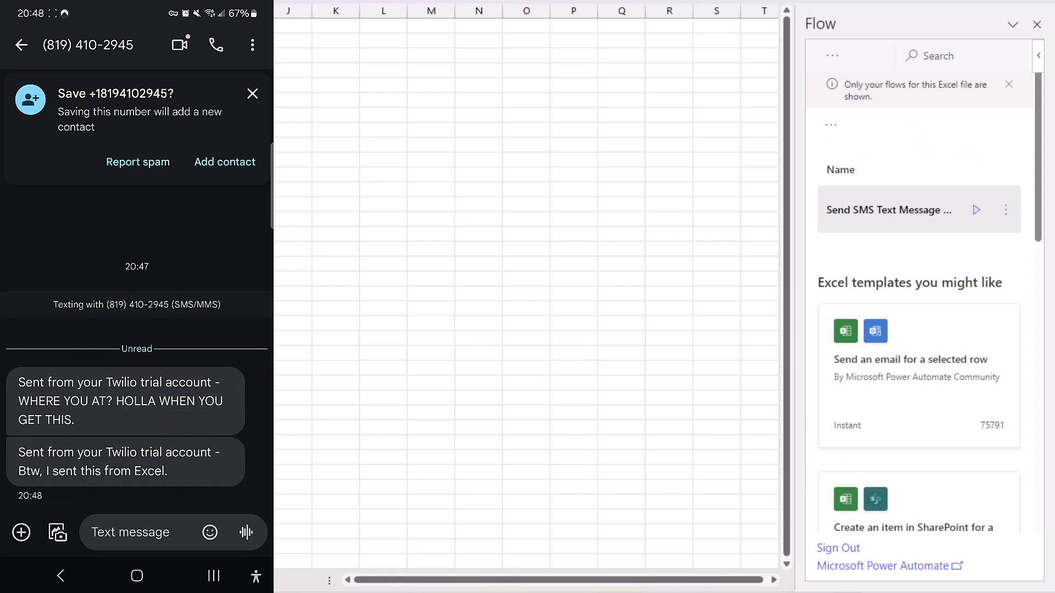